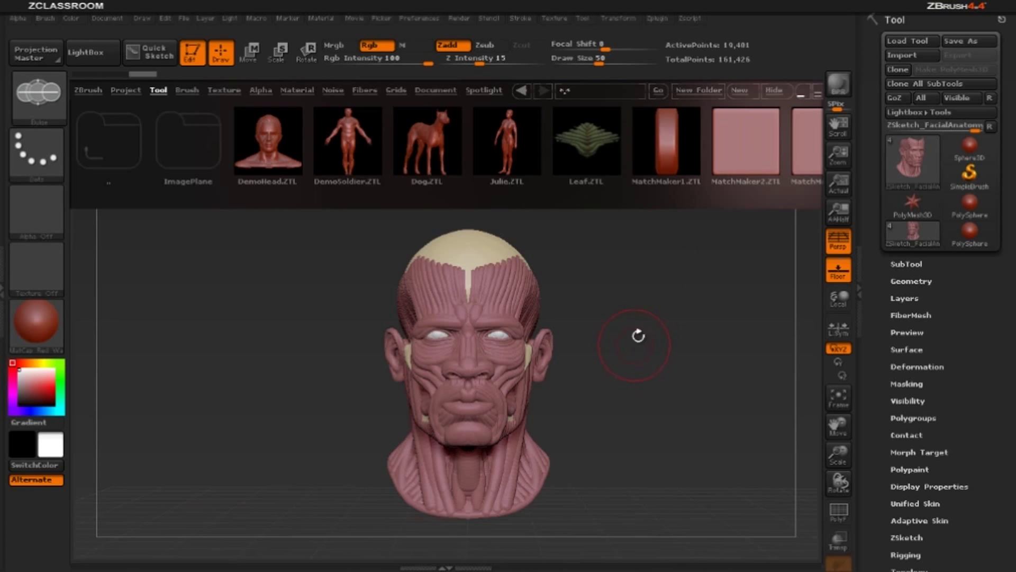
Step: Take the facial anatomy head out of edit mode and clear it from the canvas
{"action": "left_click_drag", "start_coordinate": [639, 336], "coordinate": [670, 317]}
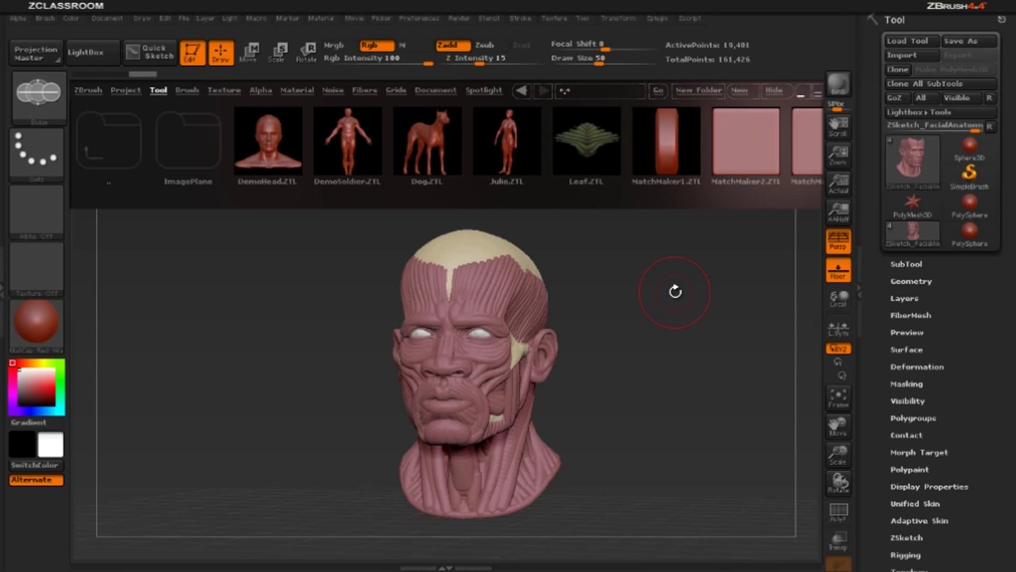
{"action": "key", "text": "t"}
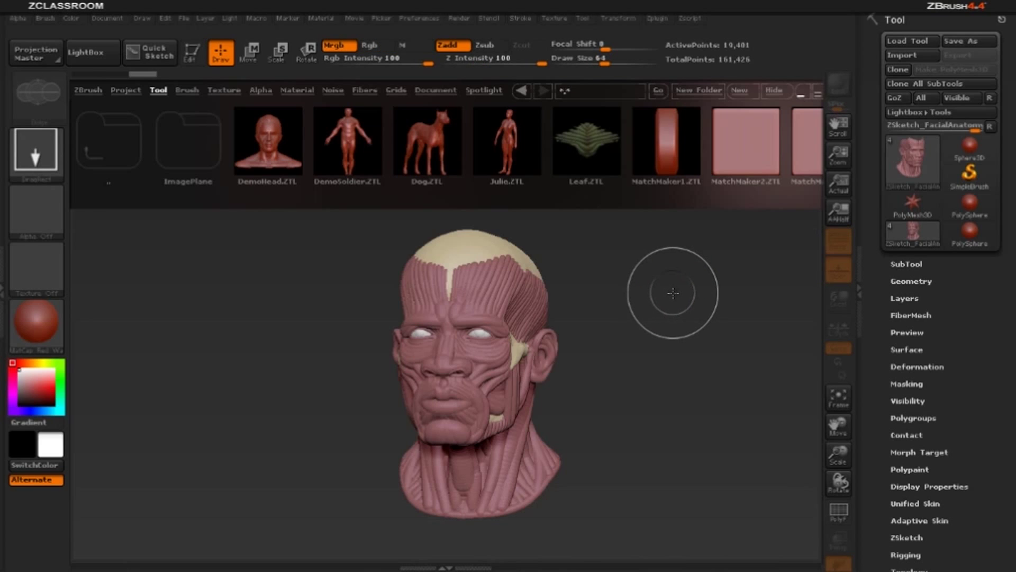
{"action": "key", "text": "ctrl+n"}
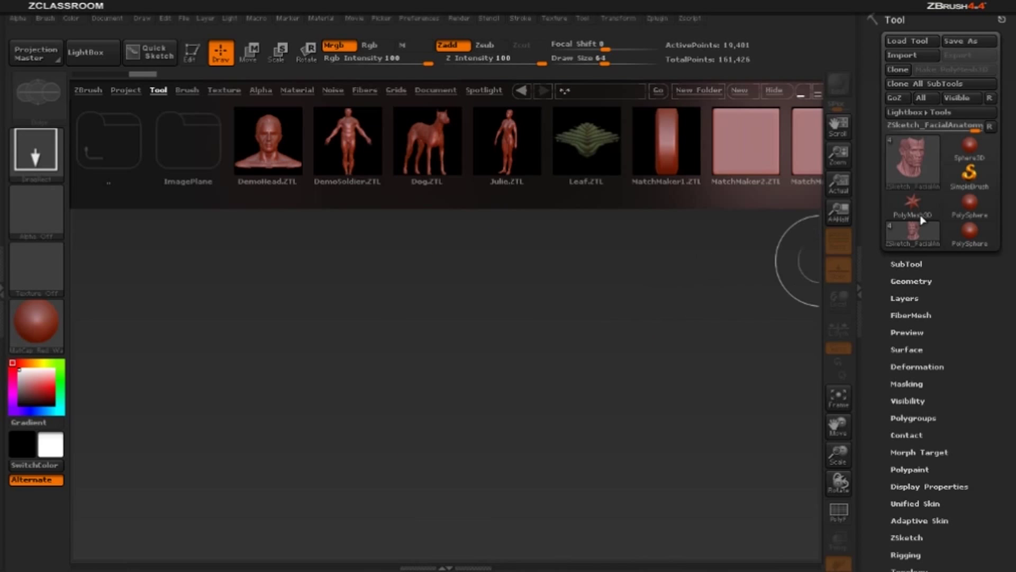
Step: Paint trial strokes on the empty canvas with the SimpleBrush and clear them
{"action": "left_click", "coordinate": [969, 173]}
{"action": "mouse_move", "coordinate": [223, 279]}
{"action": "left_mouse_down"}
{"action": "mouse_move", "coordinate": [378, 279]}
{"action": "mouse_move", "coordinate": [405, 313]}
{"action": "mouse_move", "coordinate": [296, 325]}
{"action": "mouse_move", "coordinate": [402, 391]}
{"action": "mouse_move", "coordinate": [454, 399]}
{"action": "mouse_move", "coordinate": [428, 351]}
{"action": "mouse_move", "coordinate": [344, 351]}
{"action": "mouse_move", "coordinate": [439, 389]}
{"action": "mouse_move", "coordinate": [487, 328]}
{"action": "mouse_move", "coordinate": [502, 265]}
{"action": "mouse_move", "coordinate": [516, 339]}
{"action": "mouse_move", "coordinate": [500, 408]}
{"action": "left_mouse_up"}
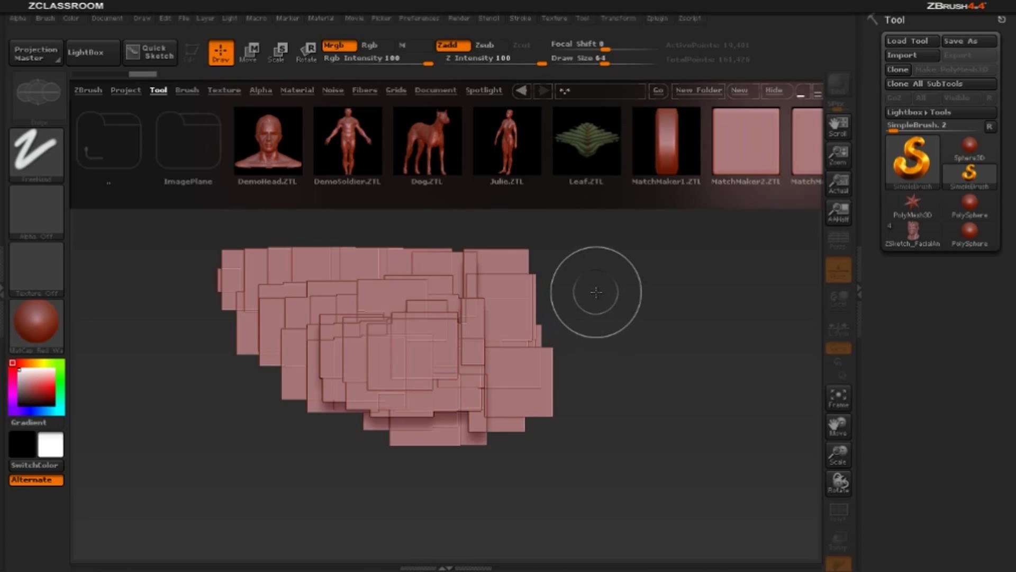
{"action": "key", "text": "ctrl+n"}
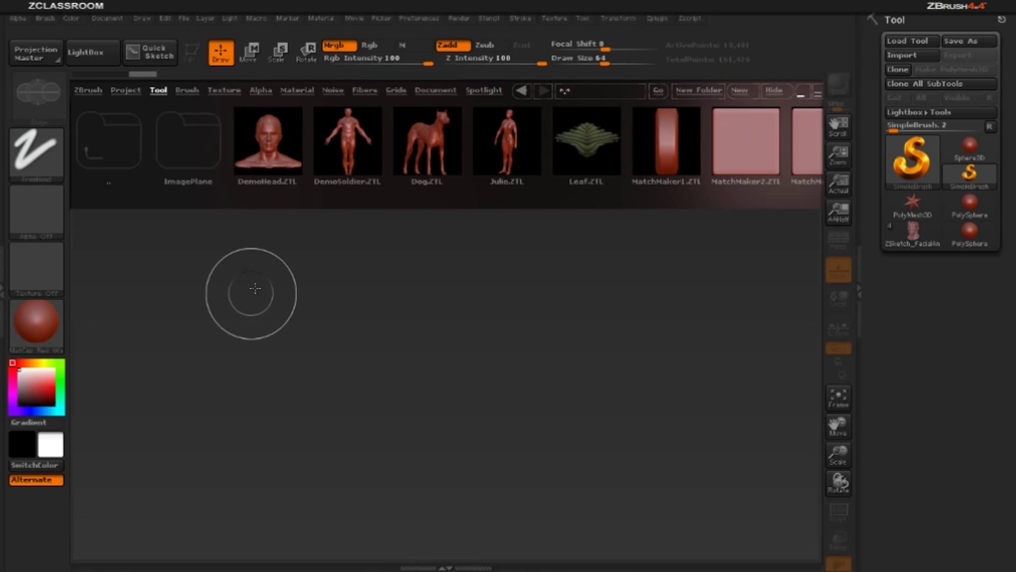
Step: Look through the LightBox tool files and brush folders, ending back on the tool files
{"action": "left_click_drag", "start_coordinate": [388, 140], "coordinate": [292, 135]}
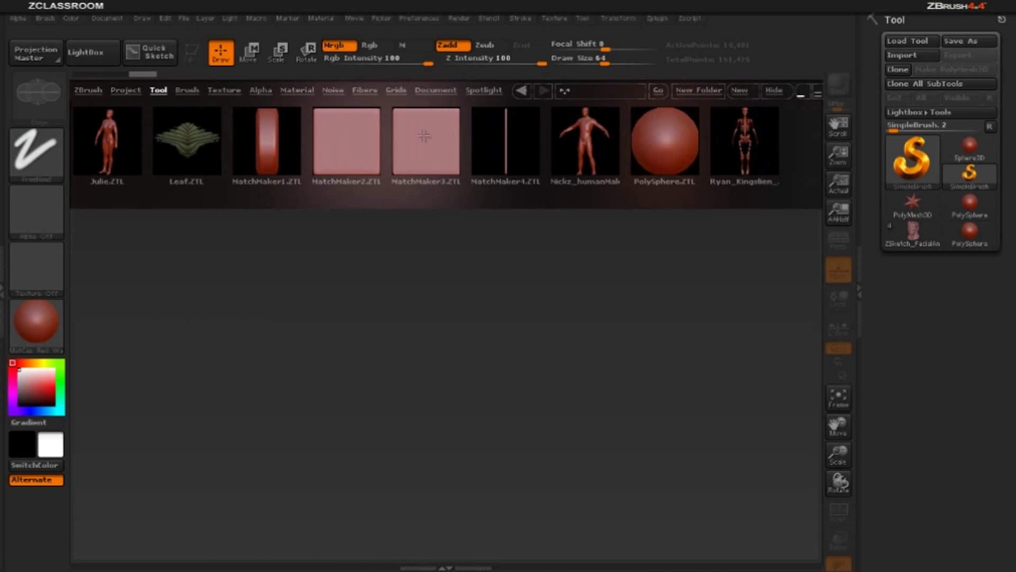
{"action": "left_click_drag", "start_coordinate": [423, 136], "coordinate": [182, 136]}
{"action": "left_click", "coordinate": [187, 90]}
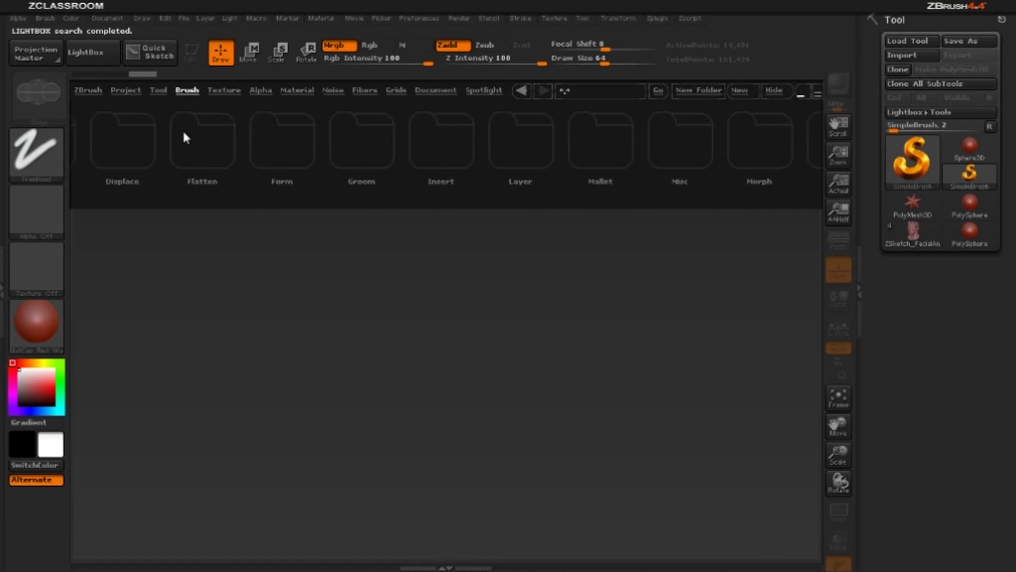
{"action": "left_click_drag", "start_coordinate": [365, 134], "coordinate": [292, 137]}
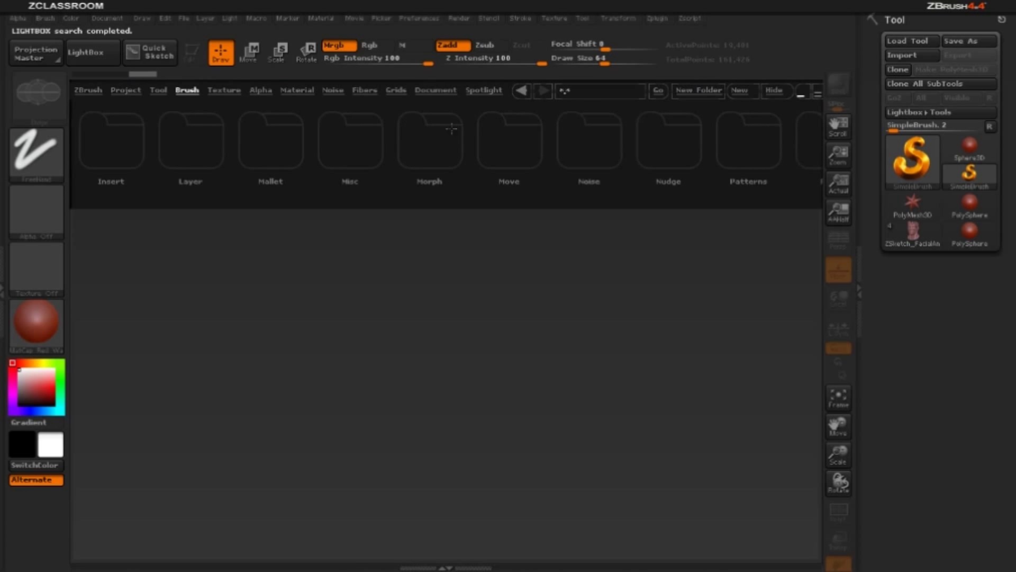
{"action": "left_click", "coordinate": [158, 90]}
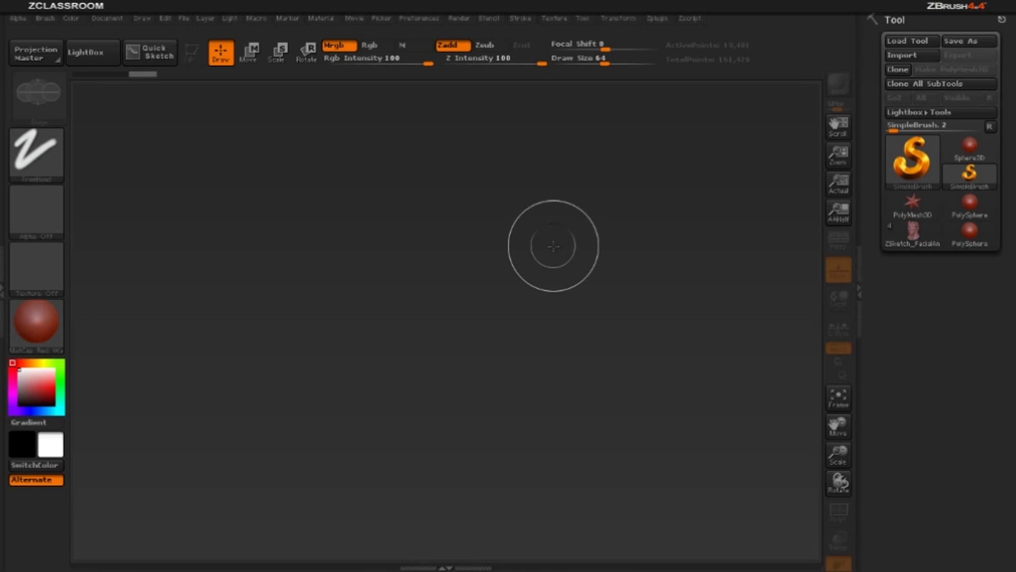
{"action": "key", "text": "comma"}
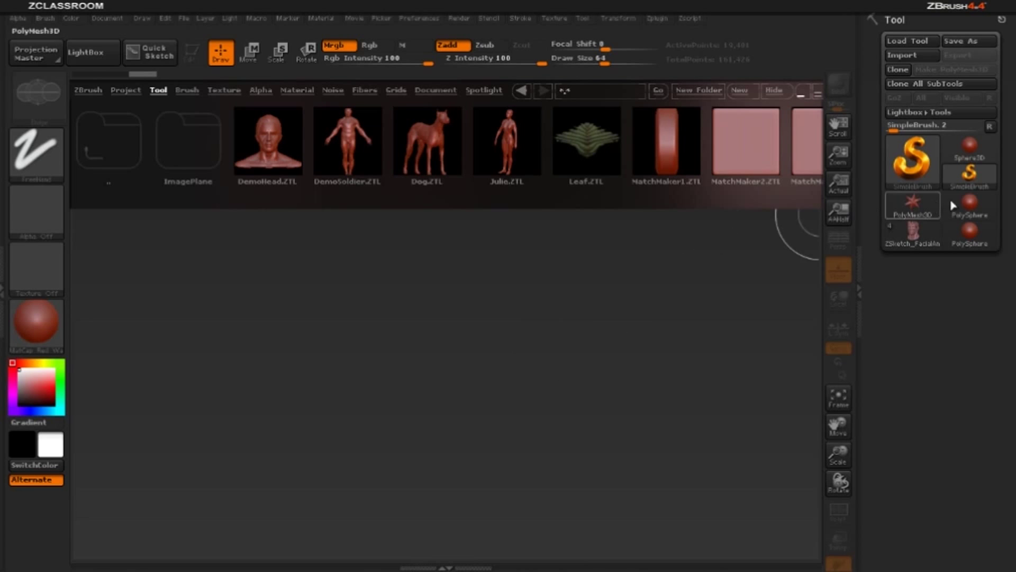
Step: Draw a large PolySphere on the canvas and find PolySphere.ZTL among the LightBox tool files
{"action": "left_click", "coordinate": [970, 203]}
{"action": "left_click_drag", "start_coordinate": [449, 337], "coordinate": [445, 223]}
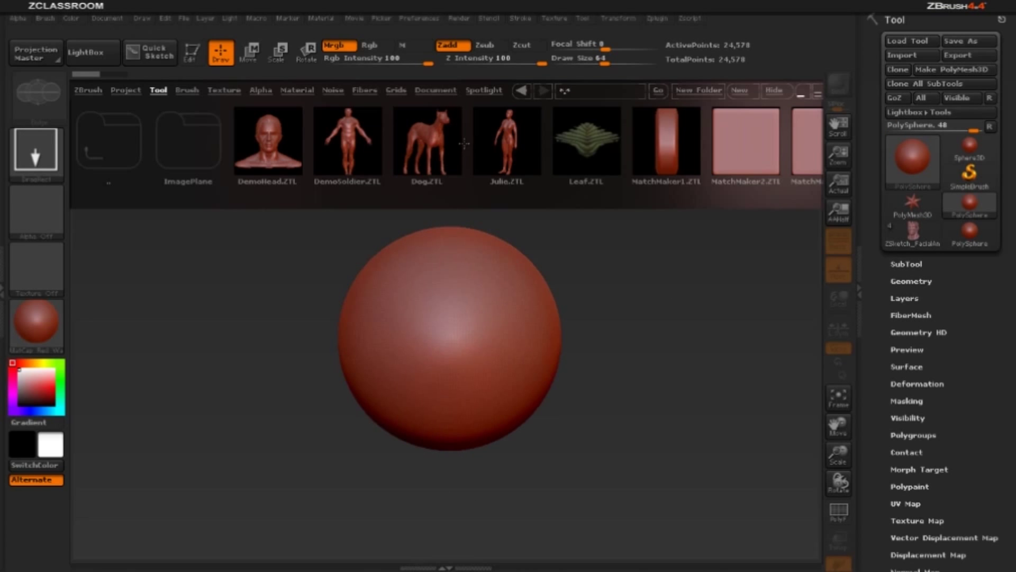
{"action": "scroll", "coordinate": [464, 143], "scroll_direction": "down", "scroll_amount": 5}
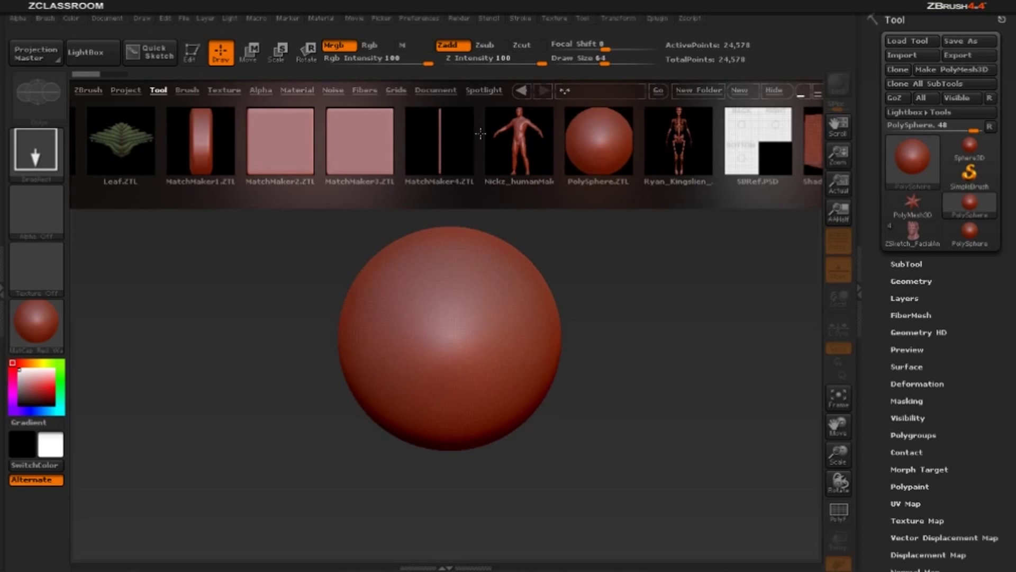
{"action": "scroll", "coordinate": [480, 133], "scroll_direction": "down", "scroll_amount": 4}
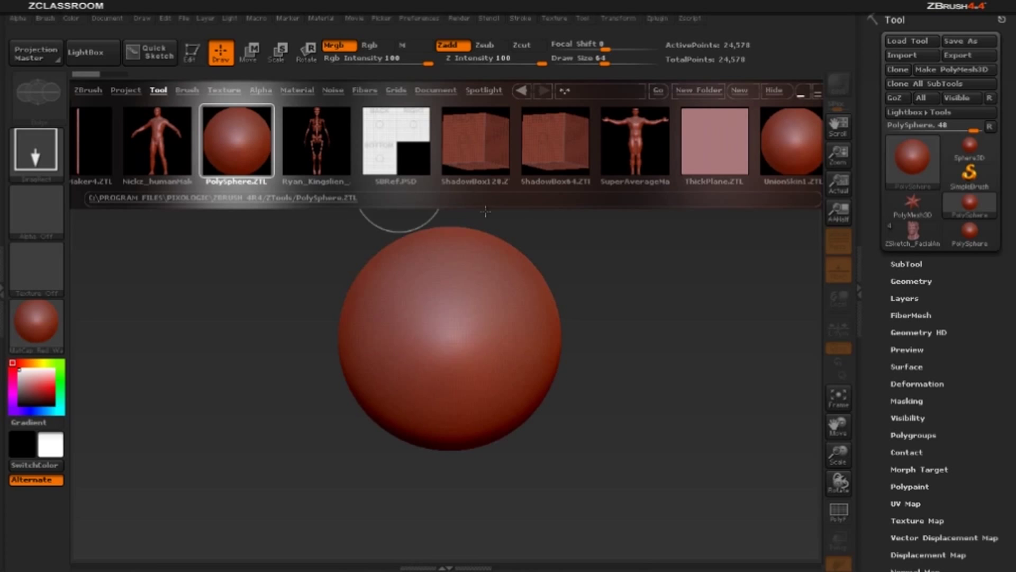
Step: Examine the saved tool files in the ZTools folder through Load Tool without loading one
{"action": "left_click", "coordinate": [910, 42]}
{"action": "left_click_drag", "start_coordinate": [671, 24], "coordinate": [700, 11]}
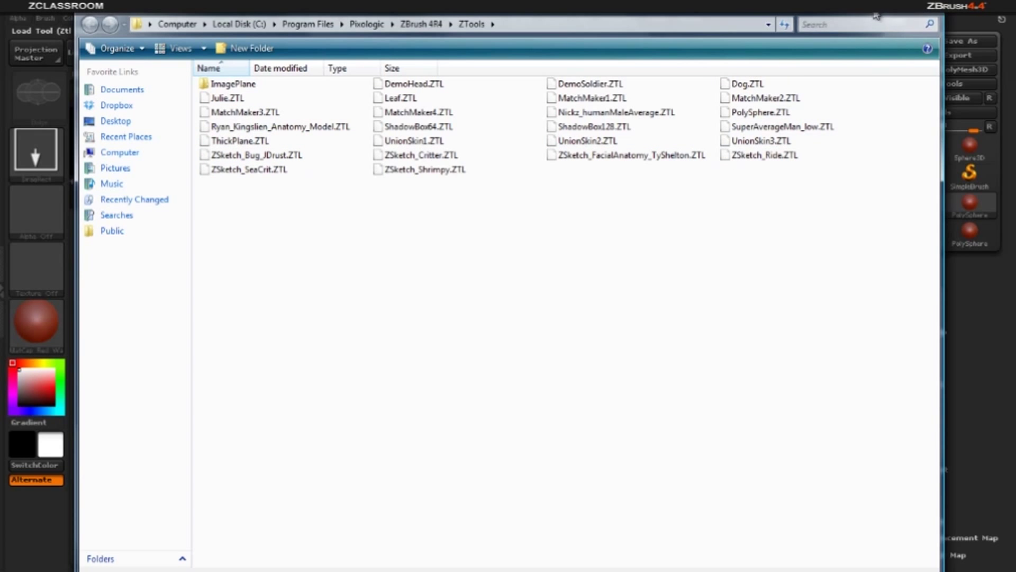
{"action": "left_click_drag", "start_coordinate": [877, 16], "coordinate": [924, 47]}
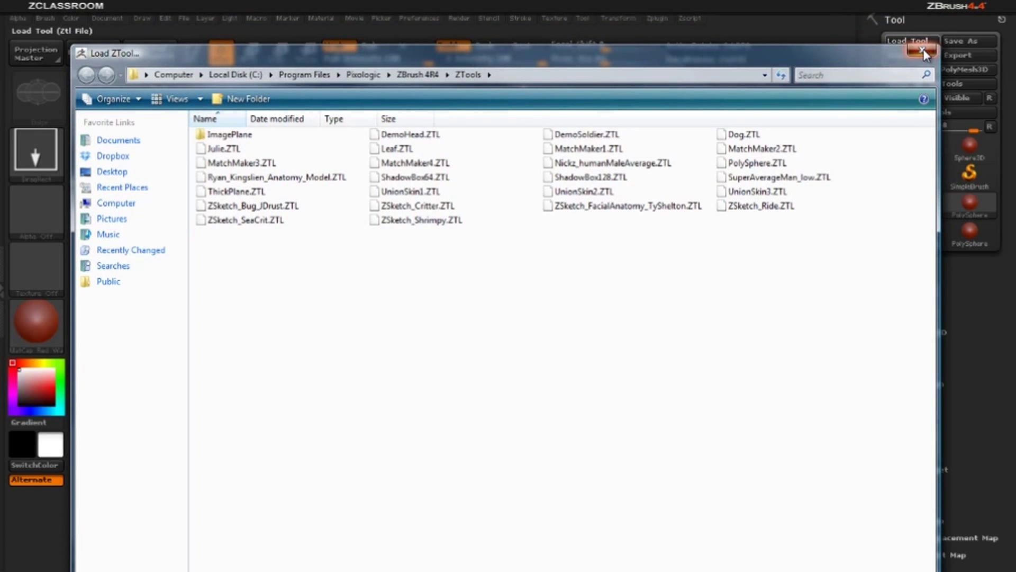
{"action": "left_click", "coordinate": [922, 52]}
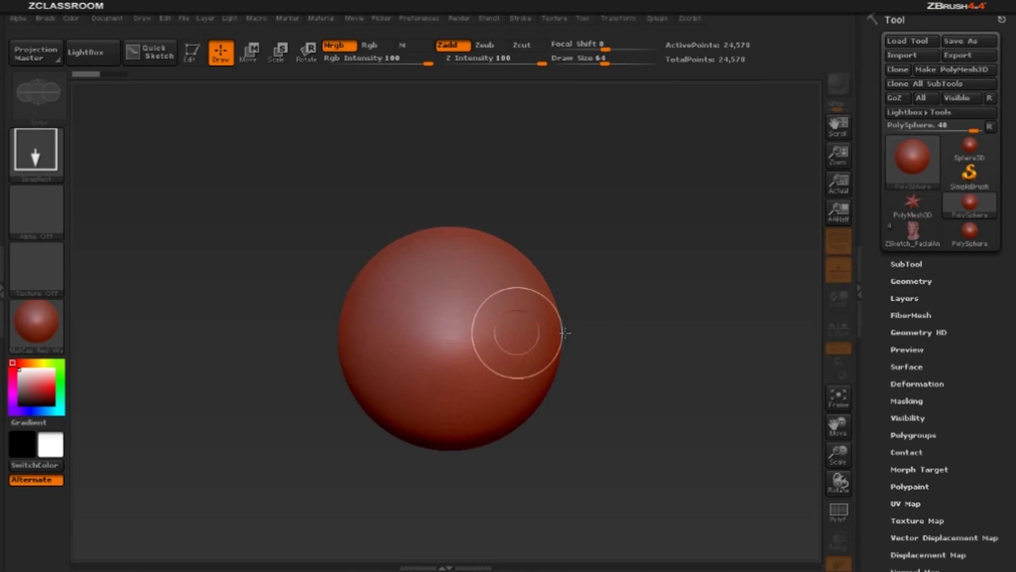
Step: Clear the canvas and draw a new large PolySphere near the middle of it
{"action": "mouse_move", "coordinate": [911, 173]}
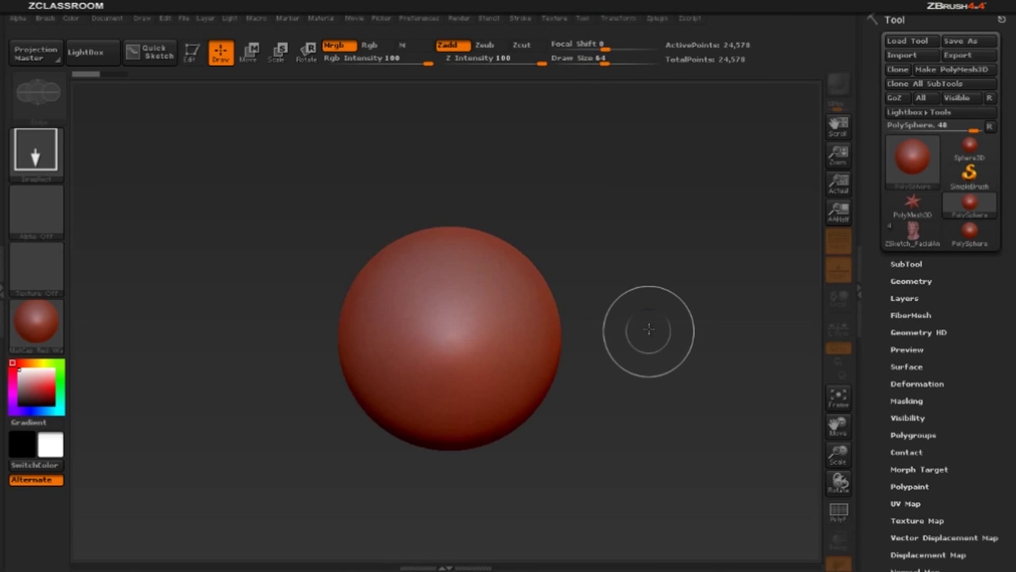
{"action": "key", "text": "ctrl+n"}
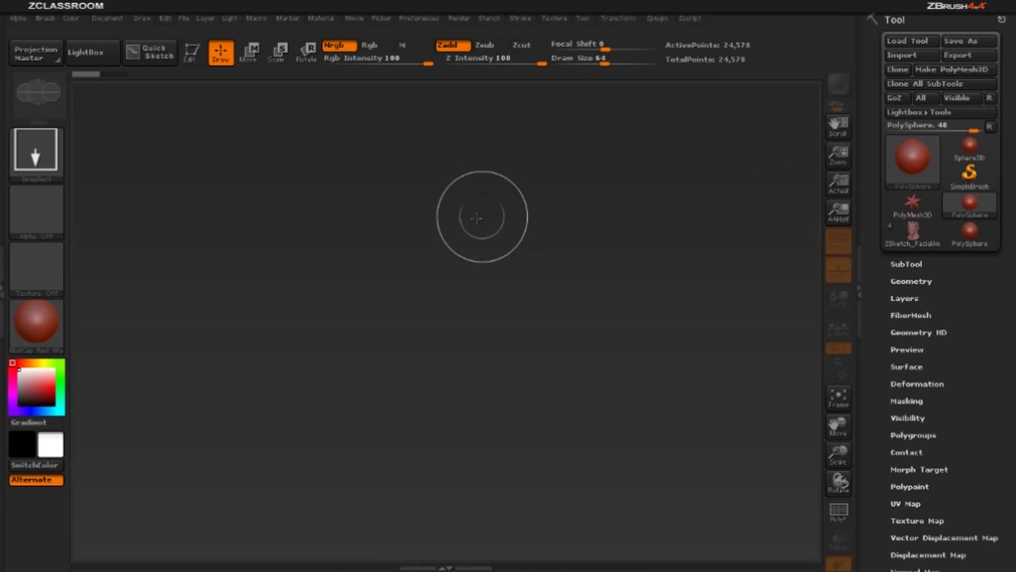
{"action": "left_click_drag", "start_coordinate": [427, 283], "coordinate": [510, 316]}
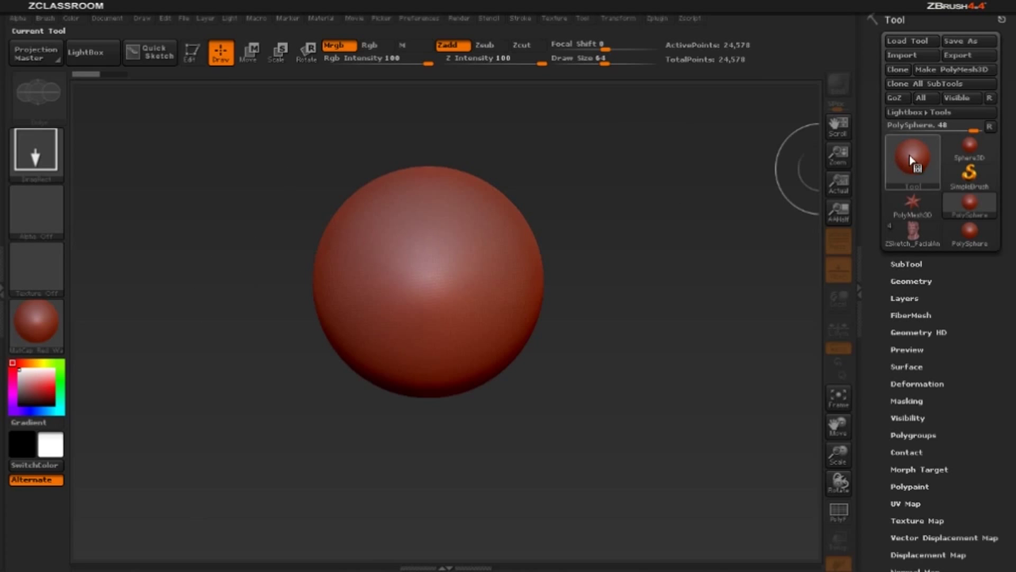
{"action": "mouse_move", "coordinate": [913, 158]}
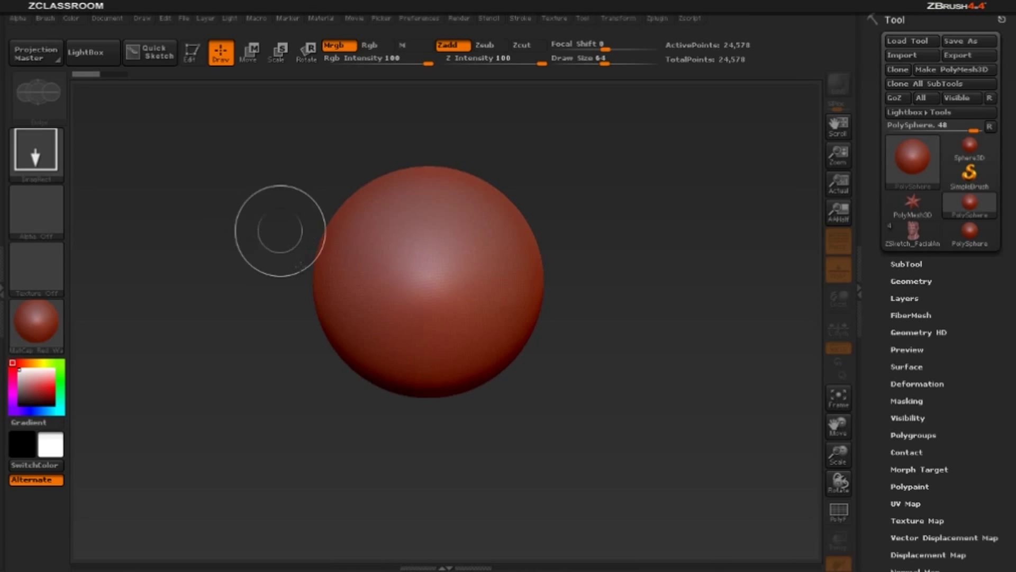
Step: Draw overlapping smaller PolySpheres across the upper and middle front of the large sphere
{"action": "left_click", "coordinate": [357, 253]}
{"action": "left_click_drag", "start_coordinate": [357, 291], "coordinate": [361, 295]}
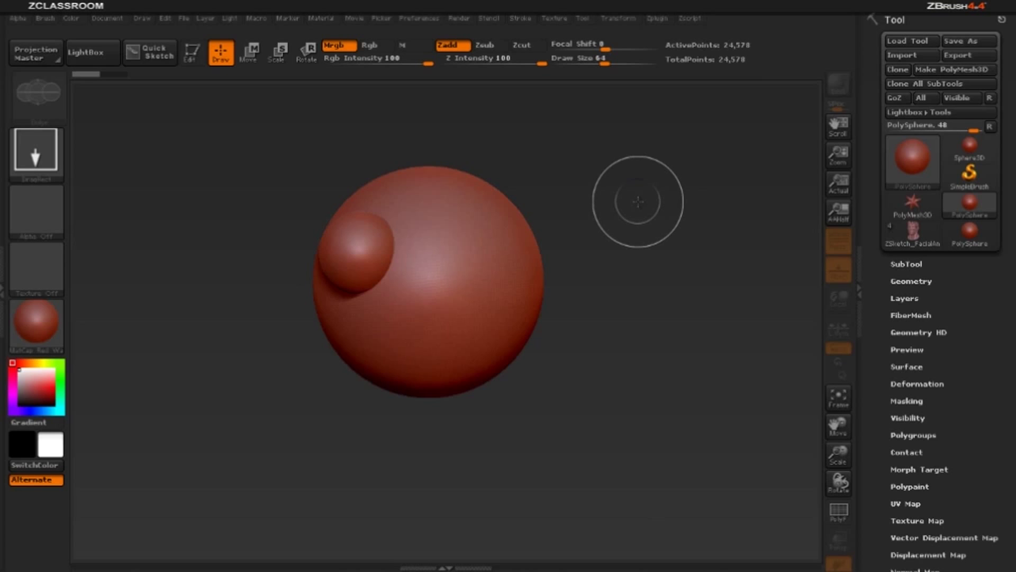
{"action": "left_click_drag", "start_coordinate": [425, 247], "coordinate": [428, 329]}
{"action": "mouse_move", "coordinate": [495, 246]}
{"action": "left_mouse_down"}
{"action": "mouse_move", "coordinate": [496, 297]}
{"action": "mouse_move", "coordinate": [478, 302]}
{"action": "left_mouse_up"}
{"action": "left_click_drag", "start_coordinate": [377, 293], "coordinate": [469, 336]}
{"action": "left_click_drag", "start_coordinate": [424, 297], "coordinate": [423, 324]}
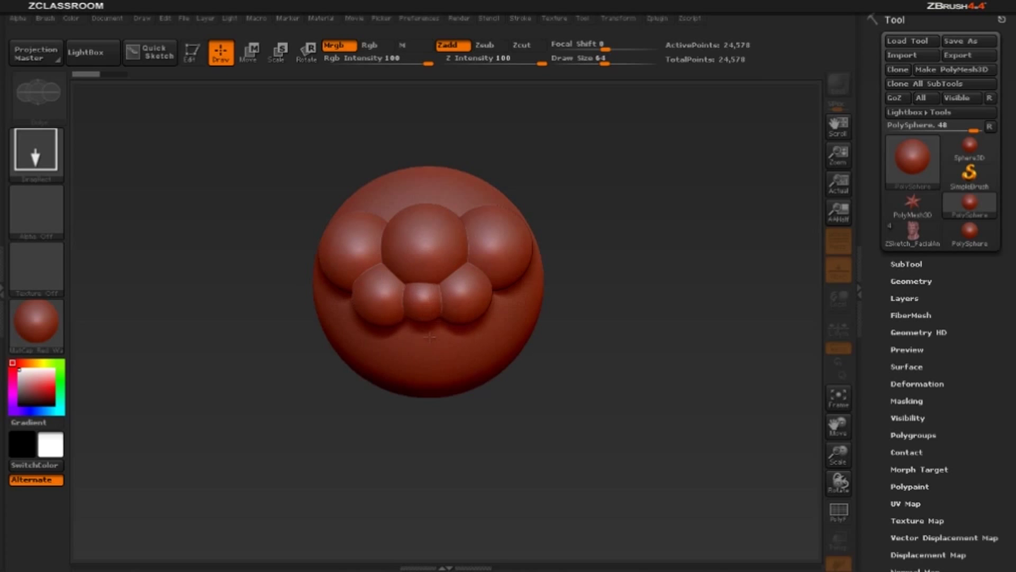
{"action": "left_click_drag", "start_coordinate": [387, 206], "coordinate": [392, 259]}
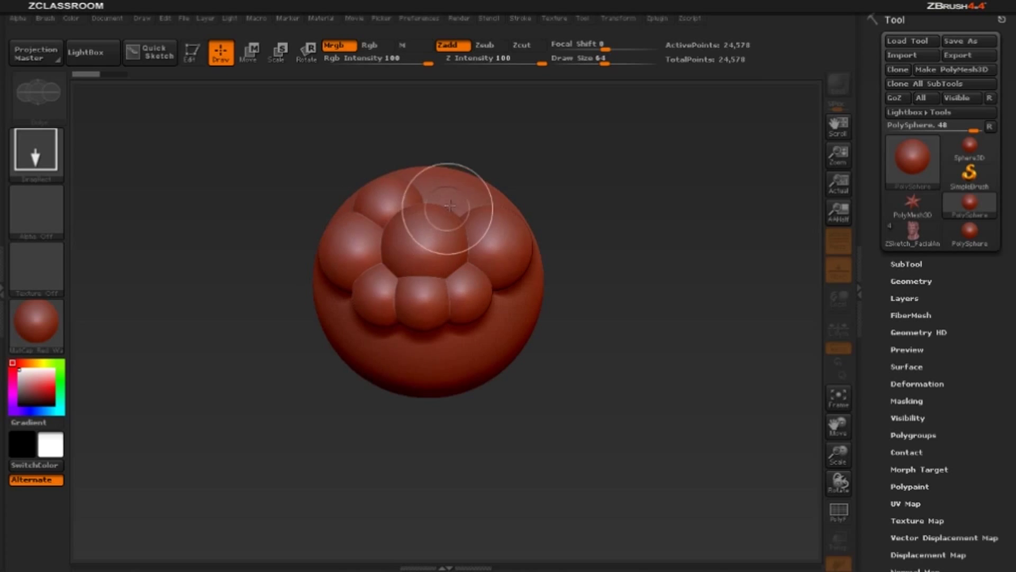
{"action": "left_click_drag", "start_coordinate": [458, 248], "coordinate": [427, 275]}
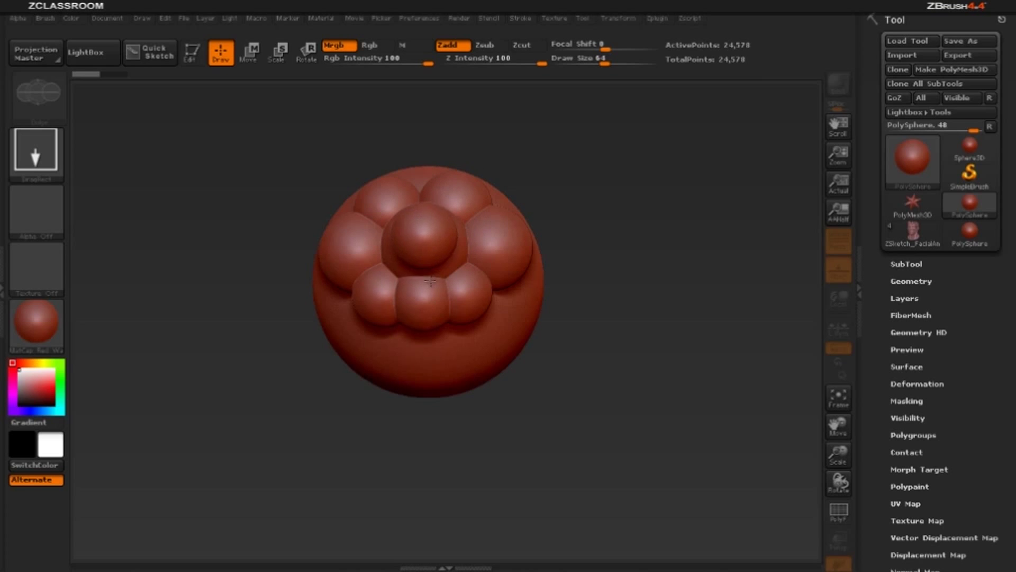
Step: Add PolySpheres of varied sizes along the lower front and right side of the large sphere
{"action": "left_click_drag", "start_coordinate": [342, 305], "coordinate": [360, 343]}
{"action": "left_click_drag", "start_coordinate": [507, 312], "coordinate": [399, 373]}
{"action": "left_click_drag", "start_coordinate": [357, 336], "coordinate": [355, 368]}
{"action": "left_click_drag", "start_coordinate": [509, 280], "coordinate": [512, 325]}
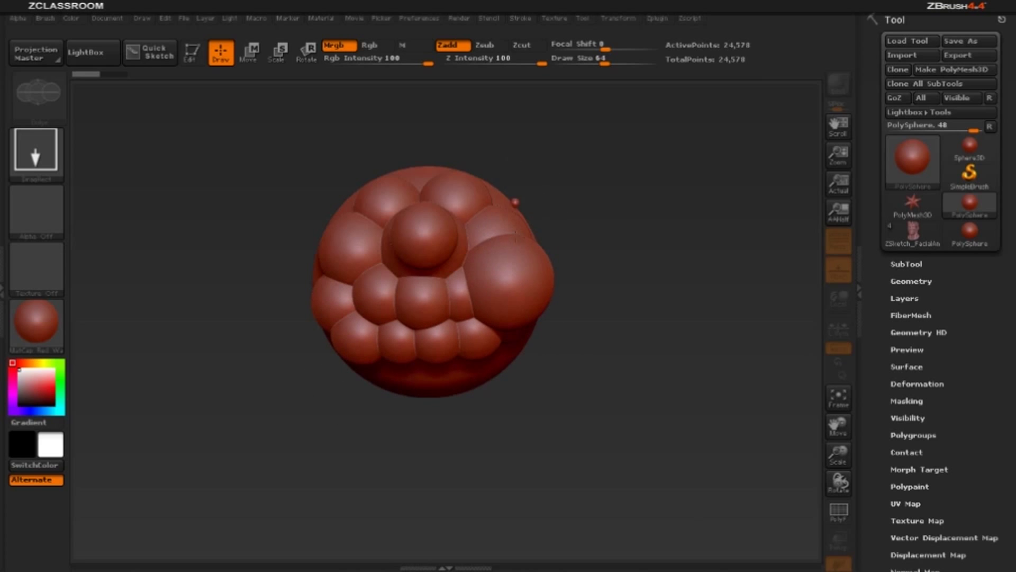
{"action": "left_click_drag", "start_coordinate": [517, 199], "coordinate": [536, 277]}
{"action": "mouse_move", "coordinate": [543, 239]}
{"action": "left_mouse_down"}
{"action": "mouse_move", "coordinate": [556, 335]}
{"action": "mouse_move", "coordinate": [516, 365]}
{"action": "mouse_move", "coordinate": [518, 410]}
{"action": "mouse_move", "coordinate": [548, 234]}
{"action": "mouse_move", "coordinate": [545, 287]}
{"action": "mouse_move", "coordinate": [558, 288]}
{"action": "mouse_move", "coordinate": [533, 334]}
{"action": "left_mouse_up"}
{"action": "left_click_drag", "start_coordinate": [520, 291], "coordinate": [499, 323]}
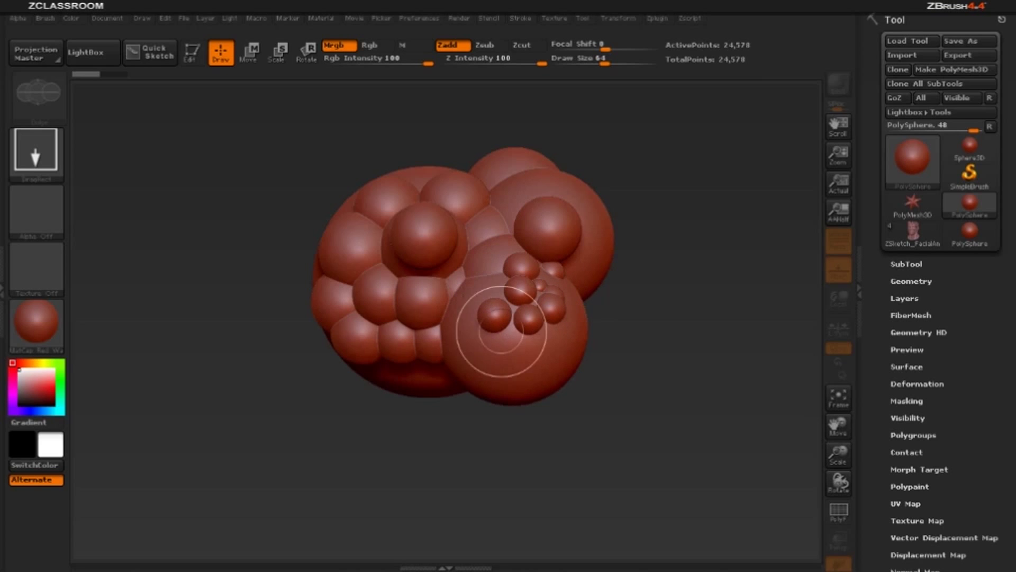
Step: Extend the cluster with overlapping PolySpheres along its left side and below its lower left edge
{"action": "left_click_drag", "start_coordinate": [336, 198], "coordinate": [310, 299]}
{"action": "left_click_drag", "start_coordinate": [364, 164], "coordinate": [380, 225]}
{"action": "left_click_drag", "start_coordinate": [362, 277], "coordinate": [359, 347]}
{"action": "left_click_drag", "start_coordinate": [330, 210], "coordinate": [352, 269]}
{"action": "left_click_drag", "start_coordinate": [363, 343], "coordinate": [367, 369]}
{"action": "left_click_drag", "start_coordinate": [390, 387], "coordinate": [451, 490]}
{"action": "left_click_drag", "start_coordinate": [395, 445], "coordinate": [391, 484]}
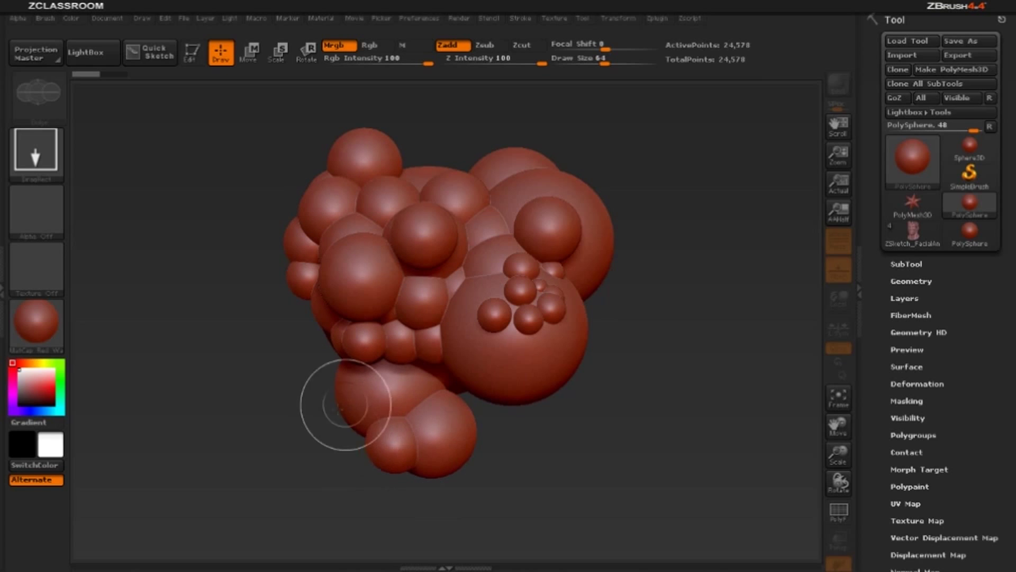
{"action": "left_click_drag", "start_coordinate": [345, 402], "coordinate": [344, 450]}
{"action": "mouse_move", "coordinate": [295, 325]}
{"action": "left_mouse_down"}
{"action": "mouse_move", "coordinate": [327, 418]}
{"action": "mouse_move", "coordinate": [313, 476]}
{"action": "mouse_move", "coordinate": [318, 447]}
{"action": "left_mouse_up"}
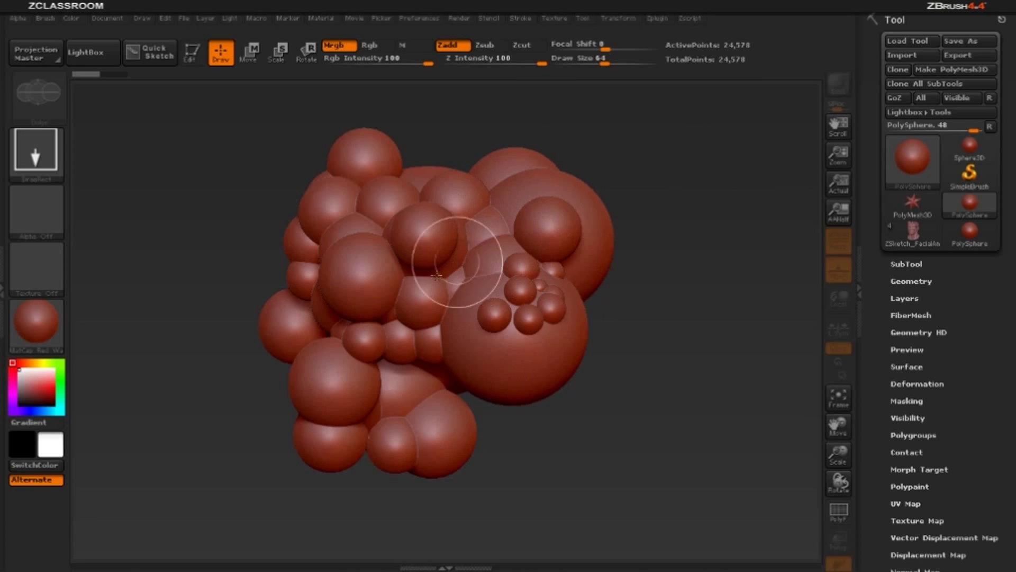
Step: Draw large and small PolySpheres over the cluster's centre and a few more on its right side
{"action": "mouse_move", "coordinate": [441, 283]}
{"action": "left_mouse_down"}
{"action": "mouse_move", "coordinate": [450, 372]}
{"action": "mouse_move", "coordinate": [483, 410]}
{"action": "left_mouse_up"}
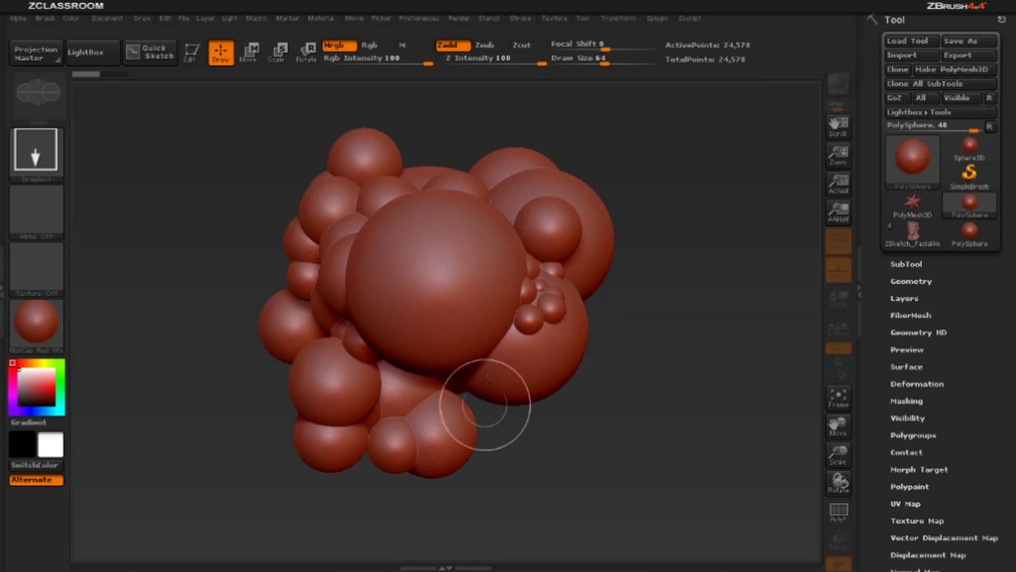
{"action": "left_click_drag", "start_coordinate": [440, 261], "coordinate": [440, 298]}
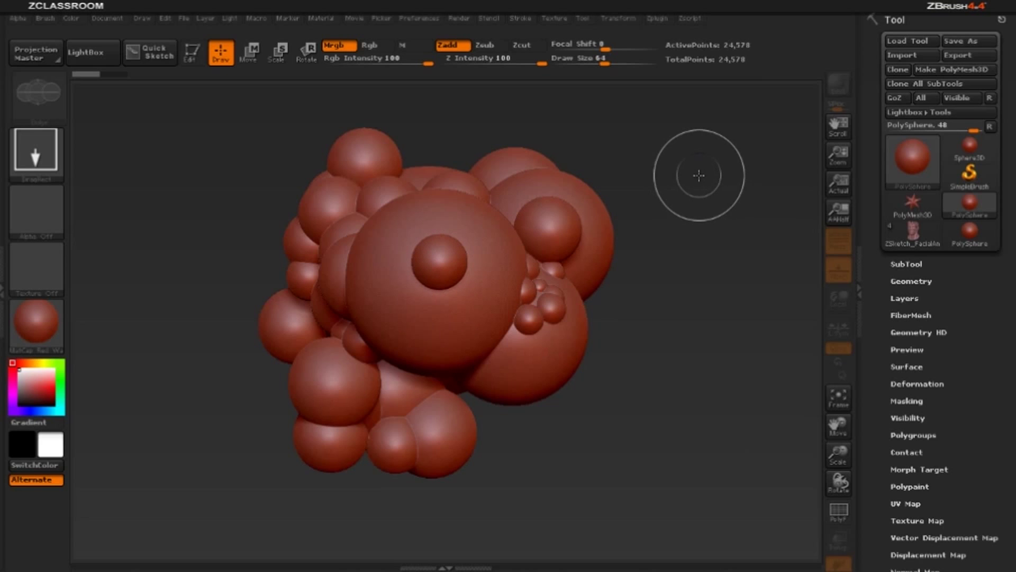
{"action": "left_click_drag", "start_coordinate": [625, 293], "coordinate": [609, 272]}
{"action": "left_click_drag", "start_coordinate": [503, 335], "coordinate": [507, 354]}
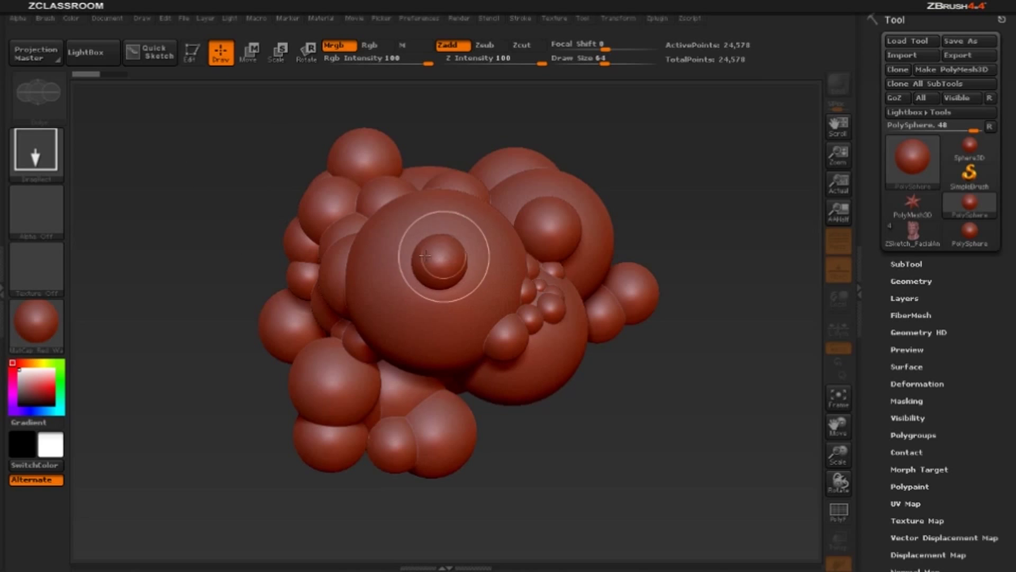
{"action": "left_click_drag", "start_coordinate": [426, 264], "coordinate": [448, 357]}
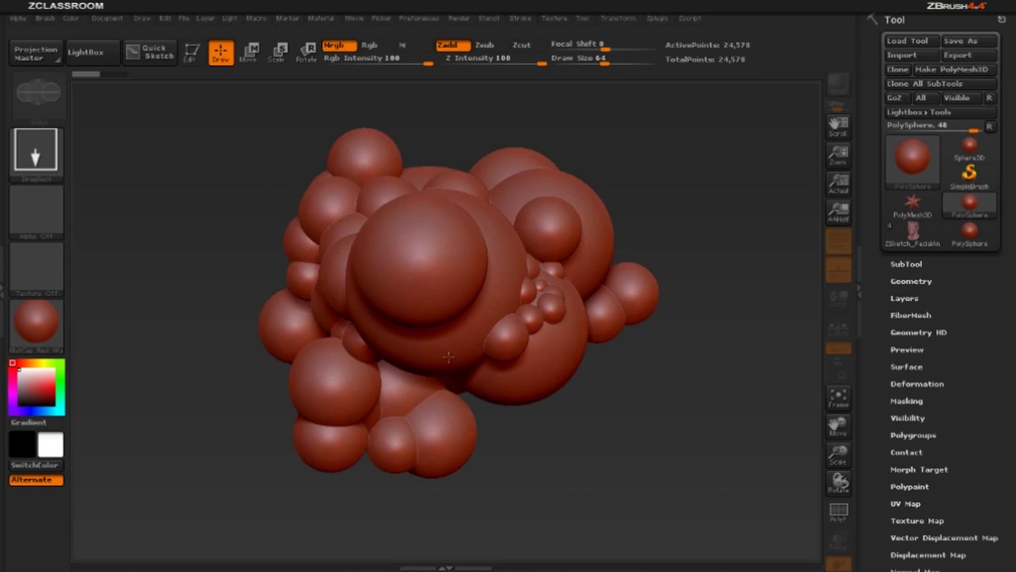
Step: Put the last-drawn PolySphere into edit mode and reframe it over the lower part of the cluster
{"action": "left_click", "coordinate": [192, 52]}
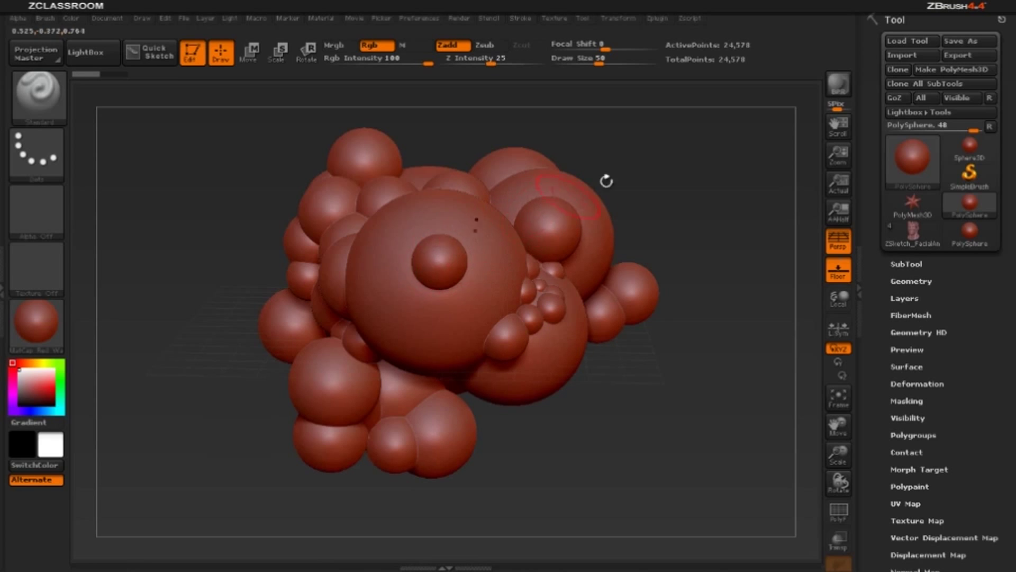
{"action": "key", "text": "f"}
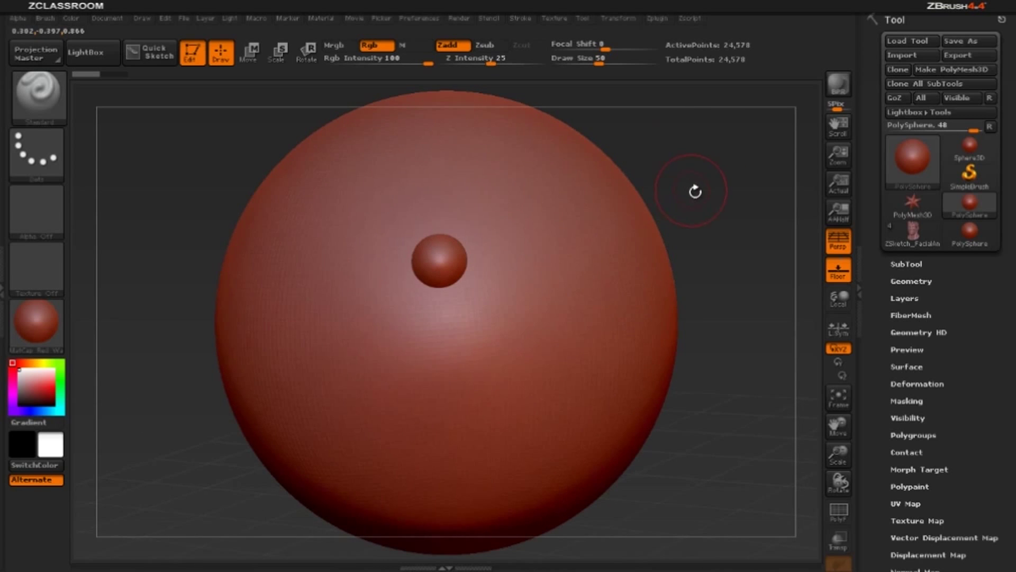
{"action": "left_click_drag", "start_coordinate": [609, 413], "coordinate": [719, 215]}
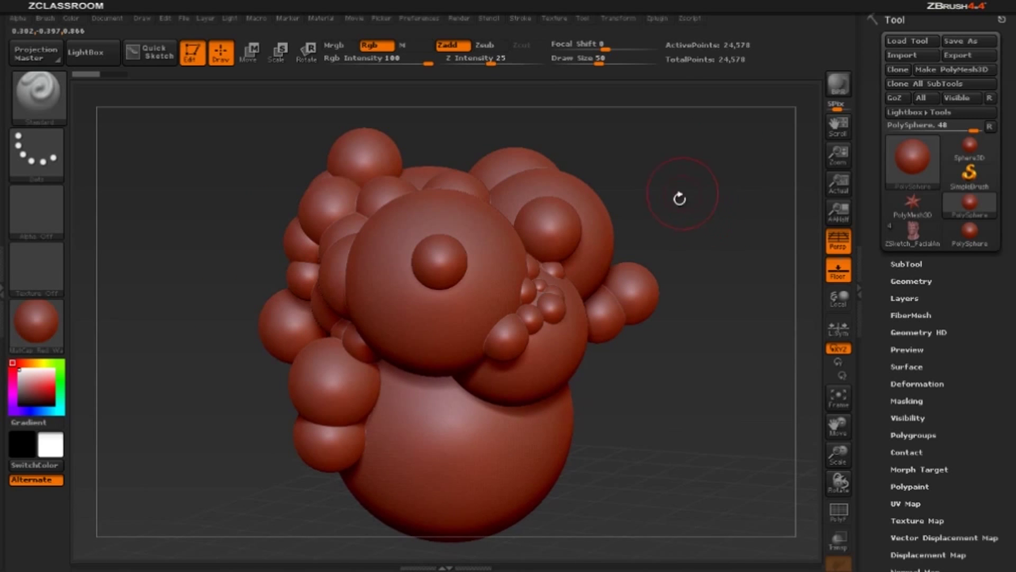
Step: Clear the dropped PolySpheres from the canvas, keeping only the editable sphere, and move it up towards the centre
{"action": "key", "text": "ctrl"}
{"action": "key", "text": "ctrl+n"}
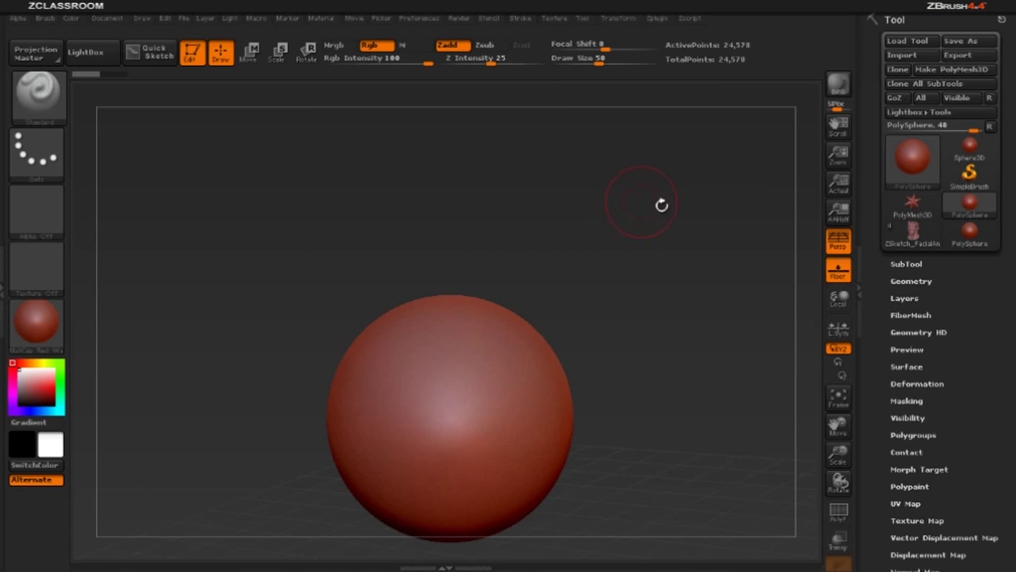
{"action": "left_click_drag", "start_coordinate": [677, 246], "coordinate": [670, 162], "text": "alt"}
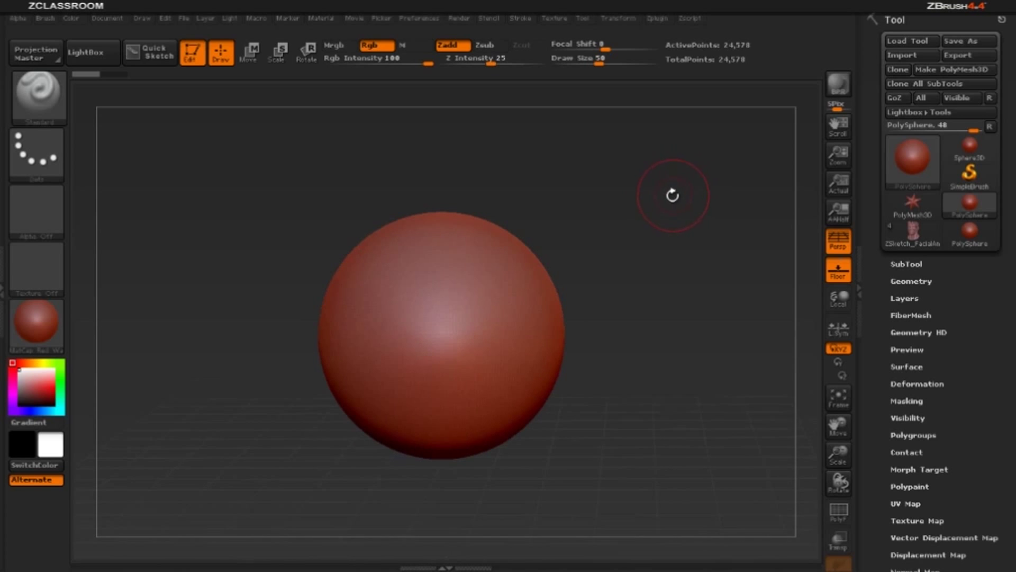
Step: Leave edit mode, clear the canvas, draw one new large PolySphere in the centre and make it editable
{"action": "key", "text": "t"}
{"action": "key", "text": "ctrl+n"}
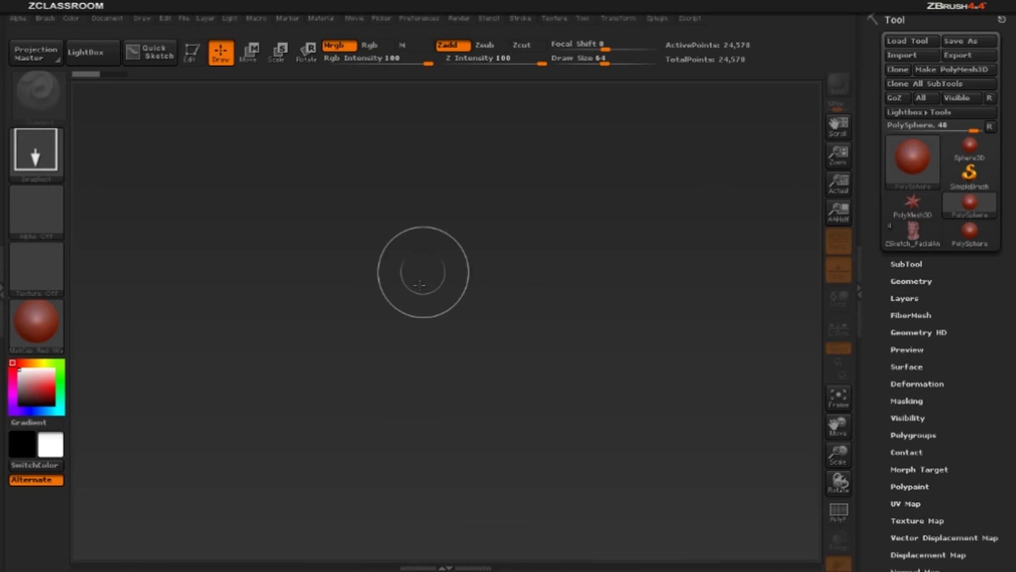
{"action": "left_click_drag", "start_coordinate": [422, 267], "coordinate": [430, 459]}
{"action": "key", "text": "t"}
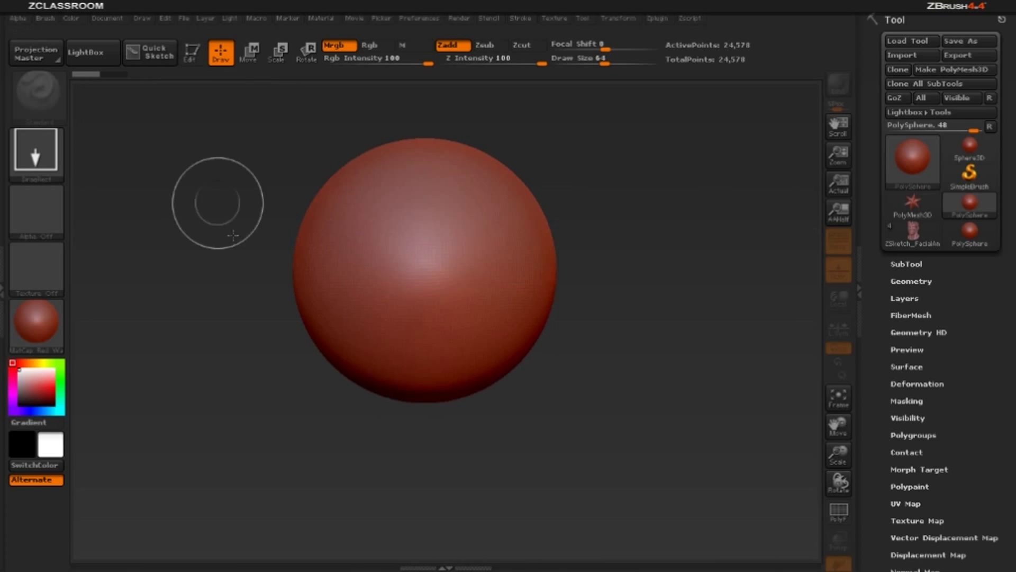
{"action": "key", "text": "t"}
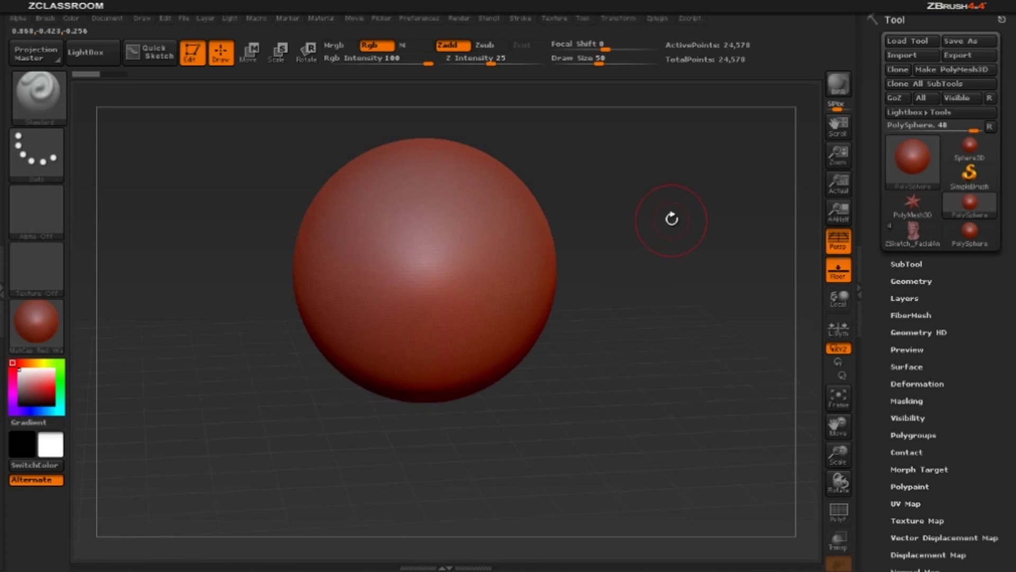
{"action": "left_click_drag", "start_coordinate": [682, 225], "coordinate": [671, 244], "text": "alt"}
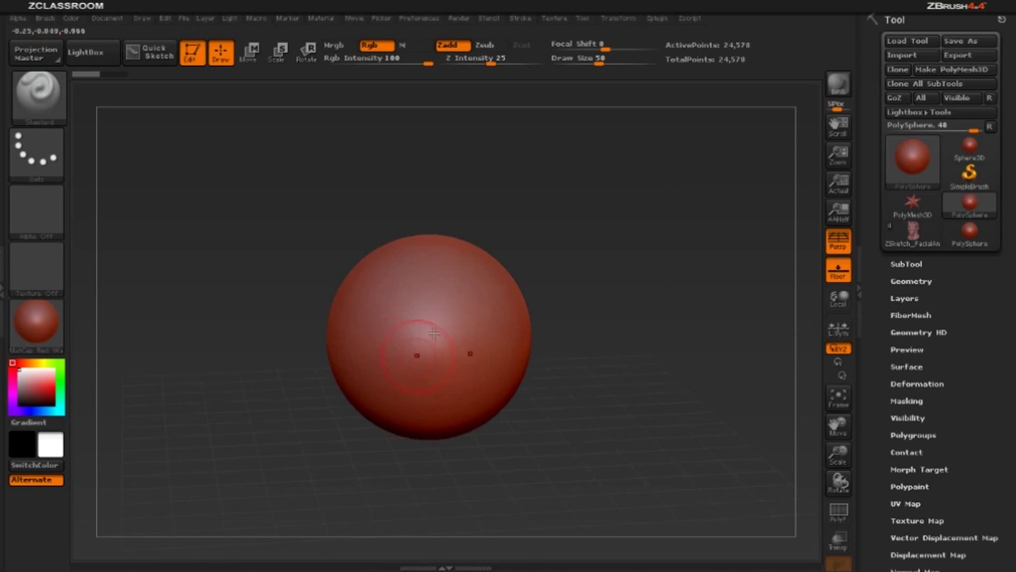
Step: Set Draw Size to 61 and sculpt a raised mirrored face with nose, cheeks and mouth on the sphere's front
{"action": "left_click_drag", "start_coordinate": [607, 185], "coordinate": [604, 201]}
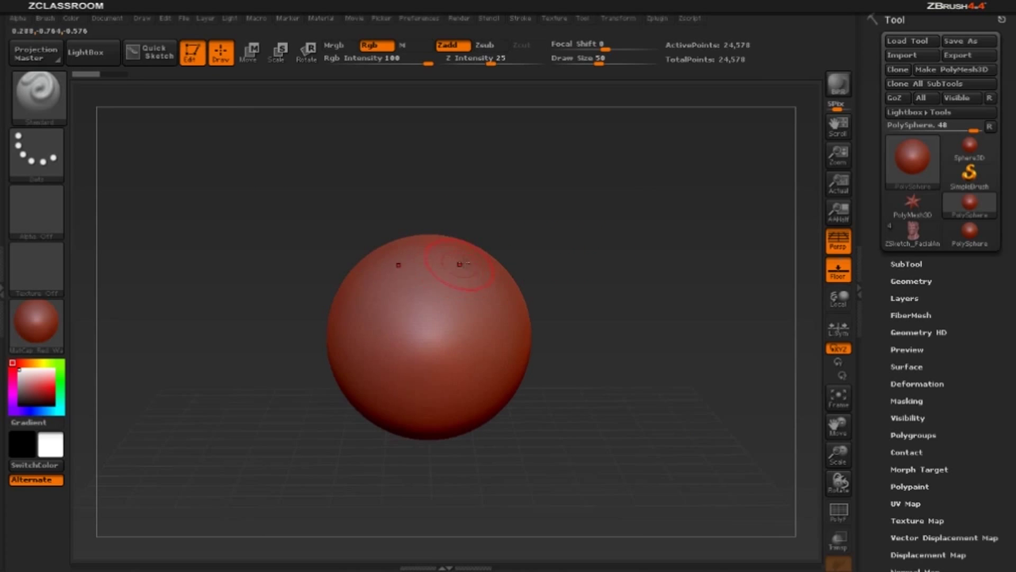
{"action": "key", "text": "space"}
{"action": "left_click_drag", "start_coordinate": [480, 266], "coordinate": [475, 266]}
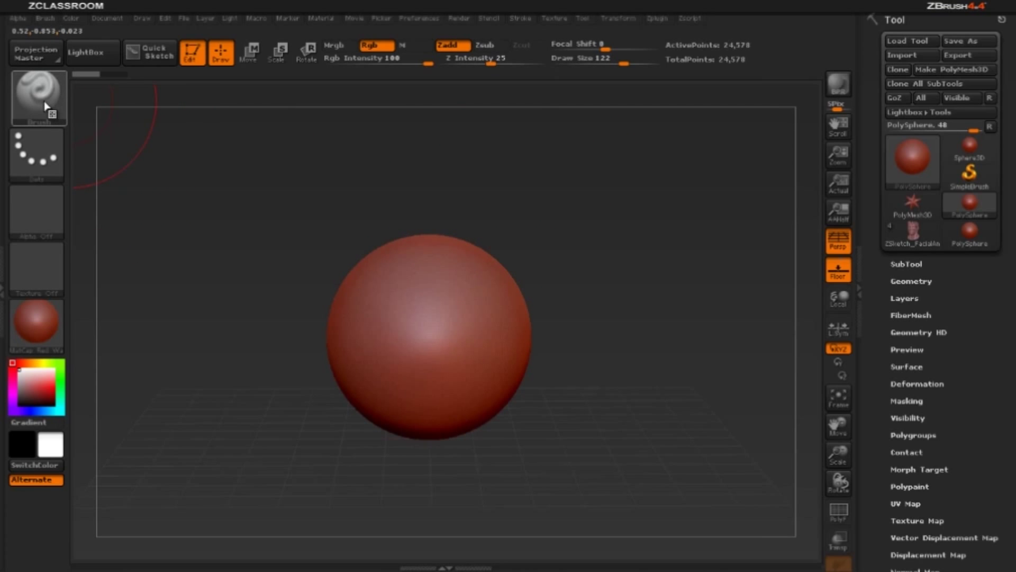
{"action": "key", "text": "space"}
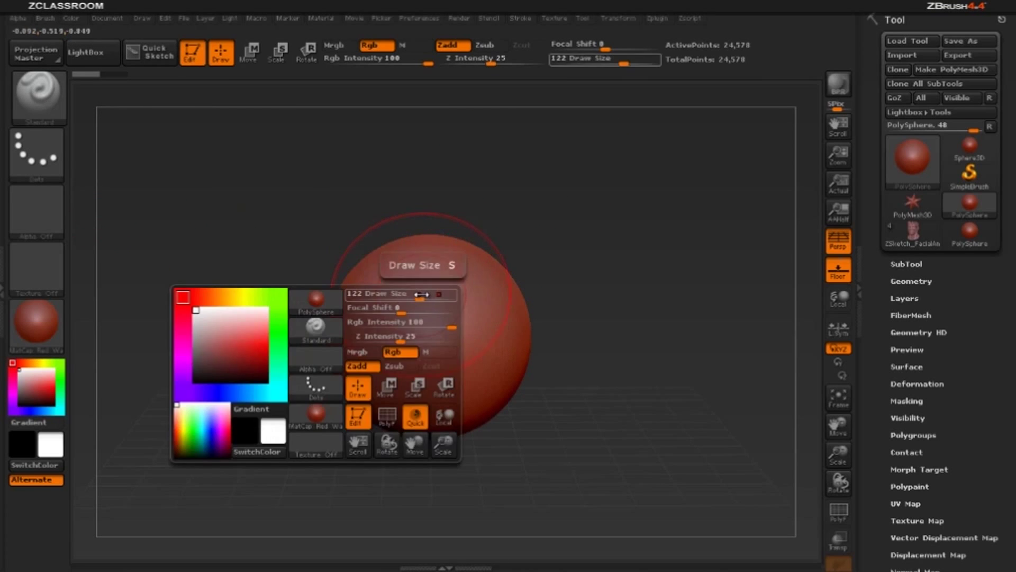
{"action": "mouse_move", "coordinate": [422, 294]}
{"action": "left_mouse_down"}
{"action": "mouse_move", "coordinate": [399, 294]}
{"action": "mouse_move", "coordinate": [384, 310]}
{"action": "mouse_move", "coordinate": [373, 350]}
{"action": "mouse_move", "coordinate": [421, 331]}
{"action": "mouse_move", "coordinate": [427, 296]}
{"action": "mouse_move", "coordinate": [430, 371]}
{"action": "mouse_move", "coordinate": [402, 386]}
{"action": "mouse_move", "coordinate": [439, 382]}
{"action": "left_mouse_up"}
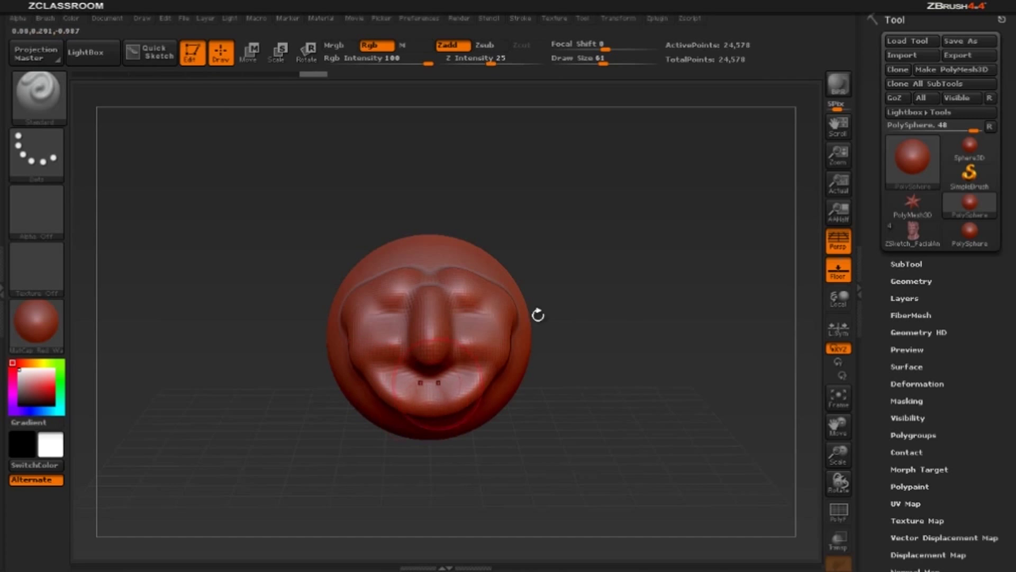
Step: Set Draw Size to 53 and build up mirrored ear-like ridges on the sides of the head
{"action": "mouse_move", "coordinate": [538, 315]}
{"action": "left_mouse_down"}
{"action": "mouse_move", "coordinate": [572, 275]}
{"action": "mouse_move", "coordinate": [544, 265]}
{"action": "left_mouse_up"}
{"action": "key", "text": "space"}
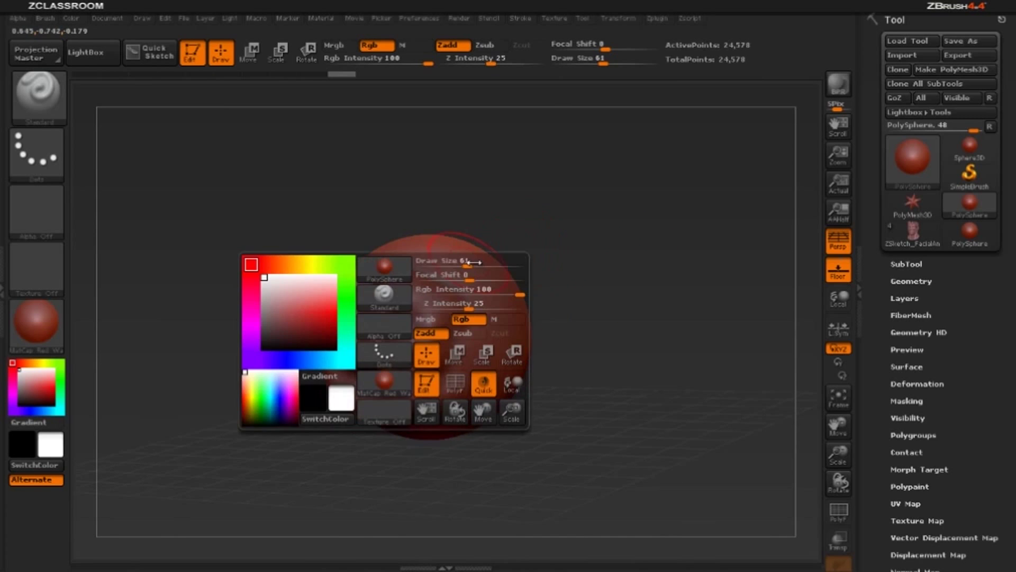
{"action": "left_click_drag", "start_coordinate": [473, 262], "coordinate": [468, 261]}
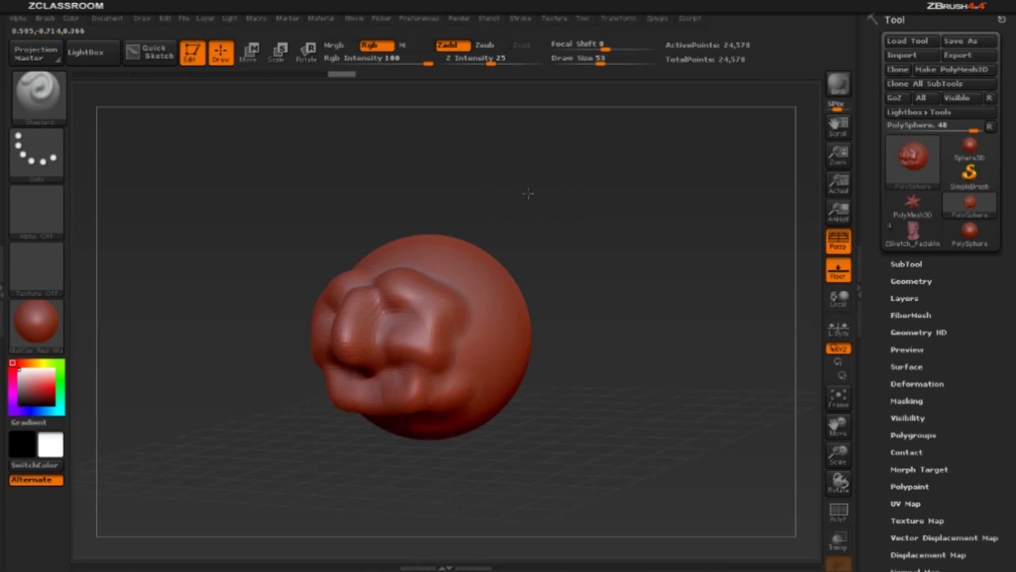
{"action": "left_click_drag", "start_coordinate": [528, 193], "coordinate": [476, 248]}
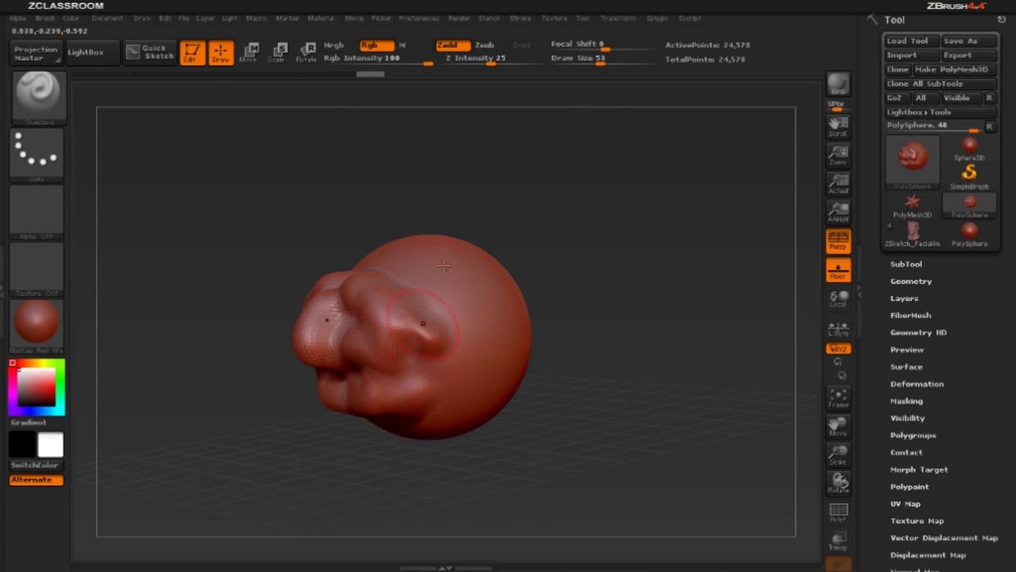
{"action": "mouse_move", "coordinate": [499, 184]}
{"action": "left_mouse_down"}
{"action": "mouse_move", "coordinate": [439, 349]}
{"action": "mouse_move", "coordinate": [434, 305]}
{"action": "mouse_move", "coordinate": [466, 344]}
{"action": "mouse_move", "coordinate": [412, 280]}
{"action": "mouse_move", "coordinate": [418, 318]}
{"action": "mouse_move", "coordinate": [402, 344]}
{"action": "mouse_move", "coordinate": [394, 294]}
{"action": "mouse_move", "coordinate": [420, 307]}
{"action": "mouse_move", "coordinate": [428, 330]}
{"action": "left_mouse_up"}
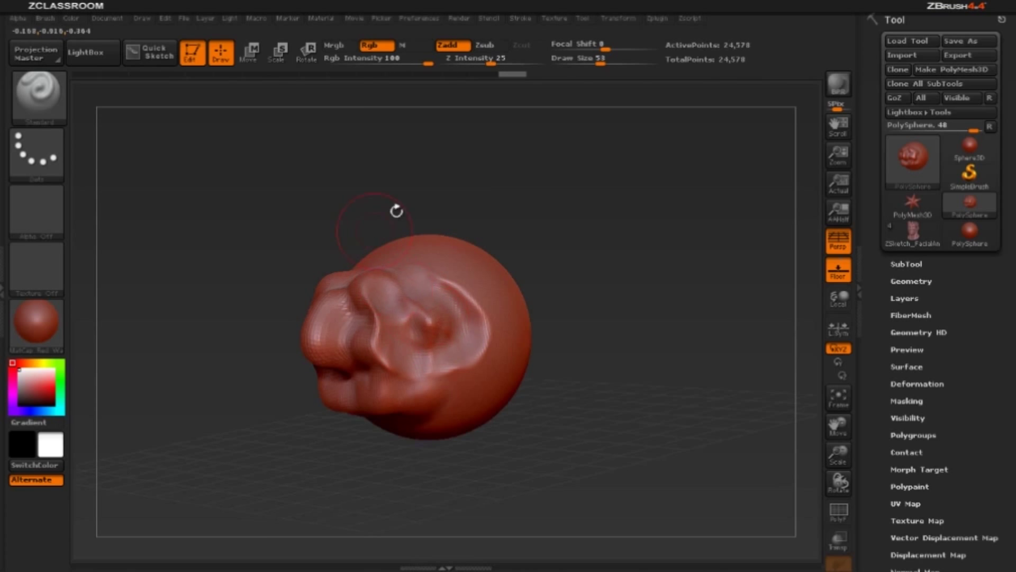
Step: Carve recesses around the eyes, nose and mouth with the Standard brush temporarily inverted
{"action": "left_click_drag", "start_coordinate": [396, 210], "coordinate": [460, 211]}
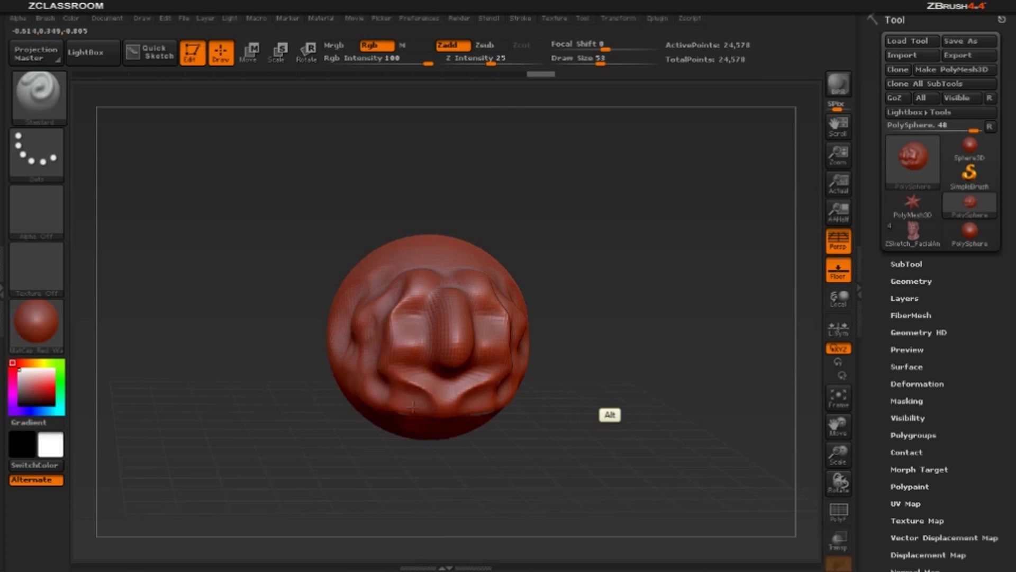
{"action": "mouse_move", "coordinate": [605, 288]}
{"action": "left_mouse_down"}
{"action": "mouse_move", "coordinate": [612, 256]}
{"action": "mouse_move", "coordinate": [582, 260]}
{"action": "mouse_move", "coordinate": [683, 250]}
{"action": "left_mouse_up"}
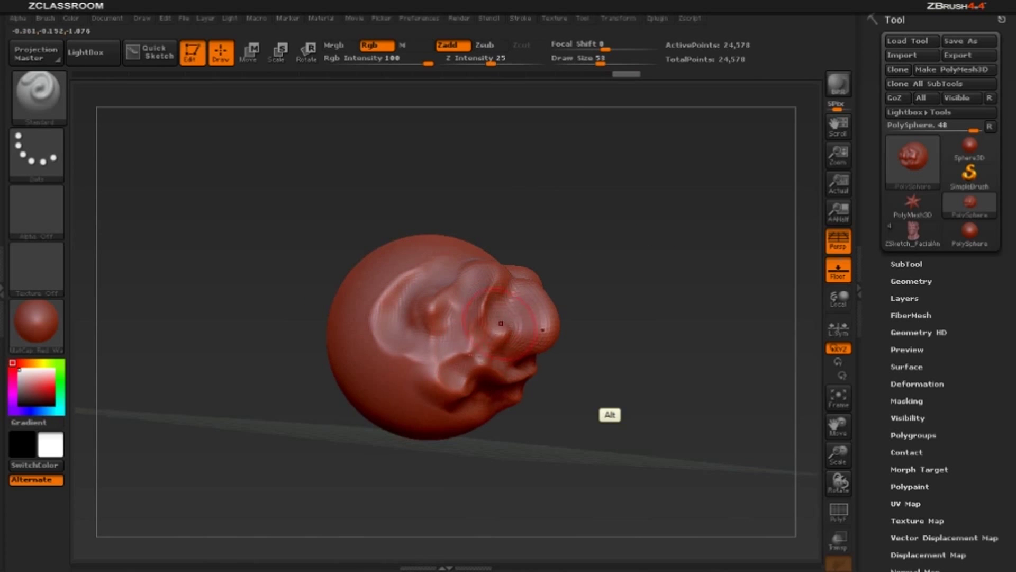
{"action": "mouse_move", "coordinate": [500, 323]}
{"action": "left_mouse_down", "text": "alt"}
{"action": "mouse_move", "coordinate": [479, 365]}
{"action": "mouse_move", "coordinate": [532, 296]}
{"action": "mouse_move", "coordinate": [536, 304]}
{"action": "left_mouse_up", "text": "alt"}
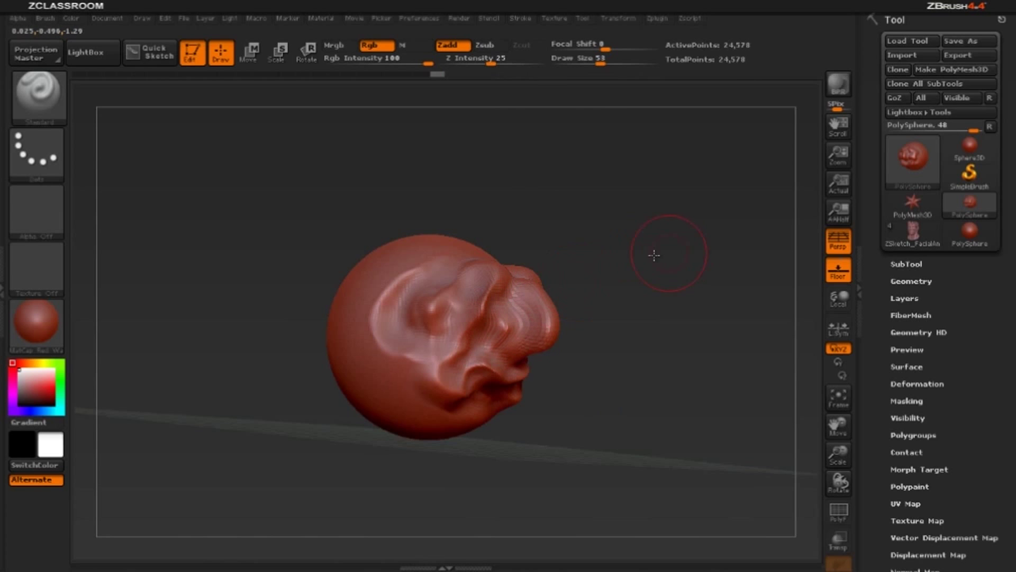
{"action": "left_click_drag", "start_coordinate": [654, 255], "coordinate": [391, 282]}
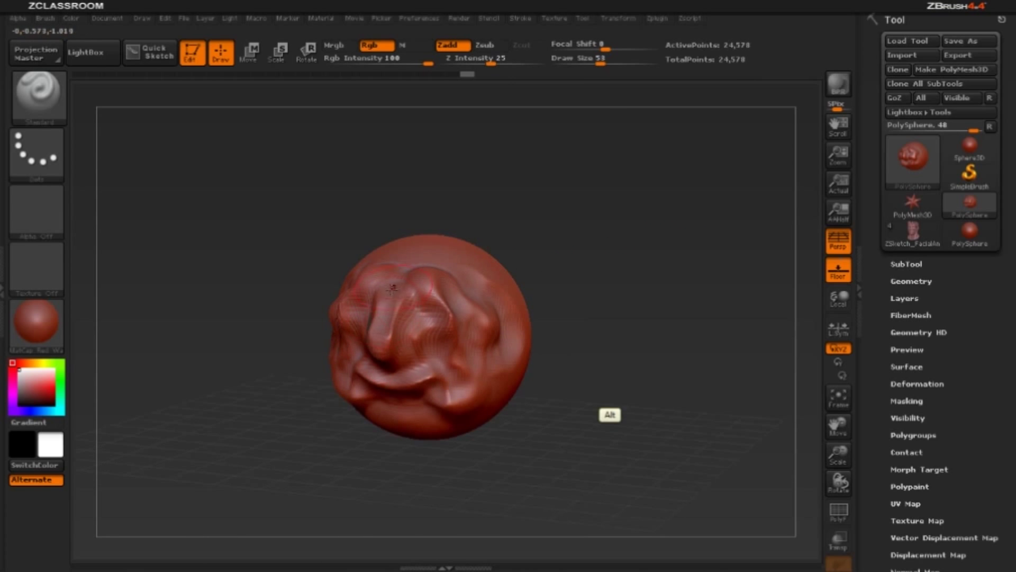
{"action": "mouse_move", "coordinate": [600, 221]}
{"action": "left_mouse_down"}
{"action": "mouse_move", "coordinate": [540, 225]}
{"action": "mouse_move", "coordinate": [597, 220]}
{"action": "mouse_move", "coordinate": [626, 235]}
{"action": "mouse_move", "coordinate": [704, 244]}
{"action": "mouse_move", "coordinate": [565, 259]}
{"action": "left_mouse_up"}
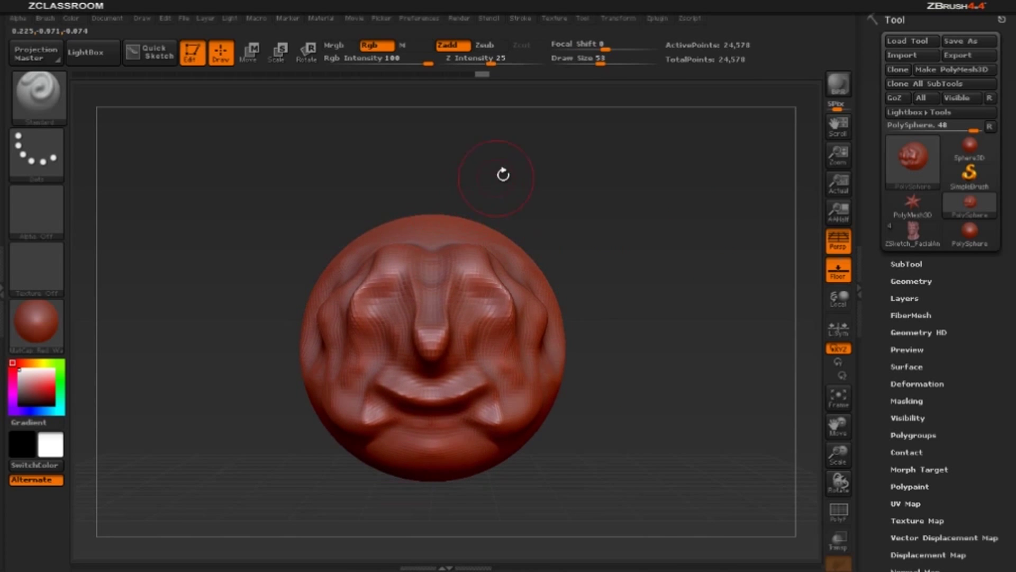
{"action": "mouse_move", "coordinate": [503, 174]}
{"action": "left_mouse_down"}
{"action": "mouse_move", "coordinate": [549, 173]}
{"action": "mouse_move", "coordinate": [463, 176]}
{"action": "left_mouse_up"}
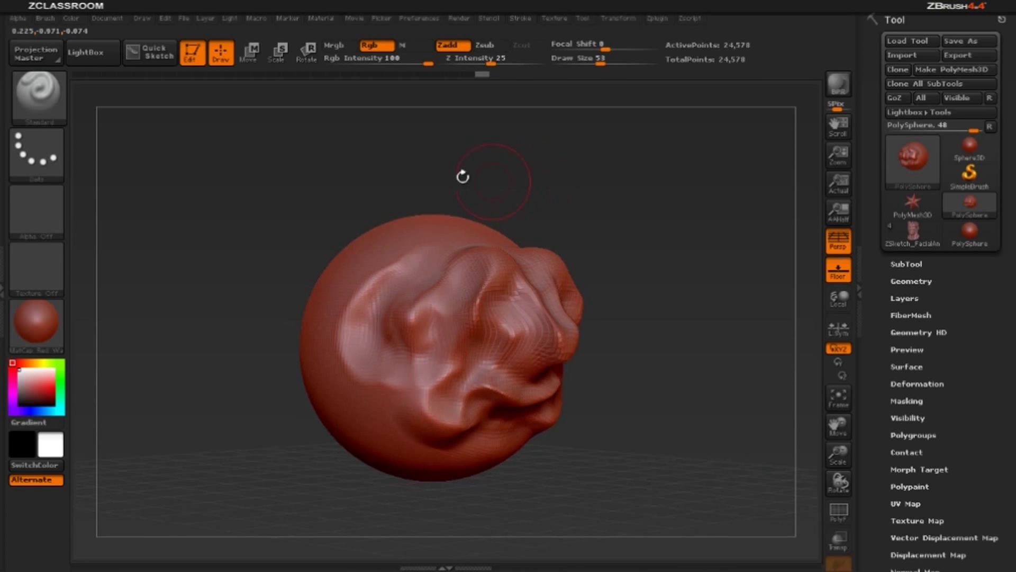
Step: Switch the brush to Zsub, carve grooves into the side of the head, and switch back to Zadd
{"action": "left_click", "coordinate": [487, 46]}
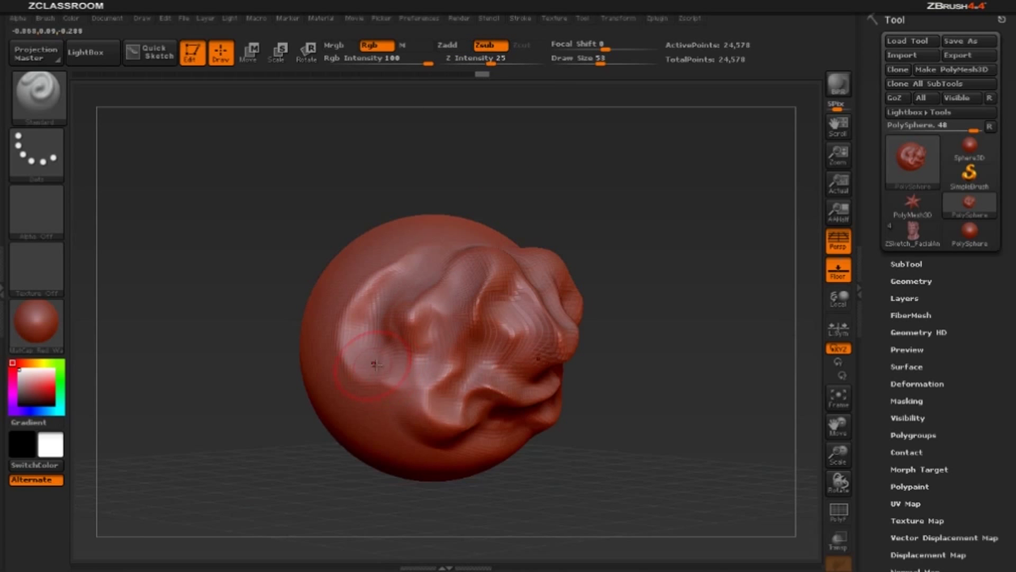
{"action": "mouse_move", "coordinate": [374, 339]}
{"action": "left_mouse_down"}
{"action": "mouse_move", "coordinate": [381, 376]}
{"action": "mouse_move", "coordinate": [440, 386]}
{"action": "mouse_move", "coordinate": [413, 428]}
{"action": "mouse_move", "coordinate": [343, 394]}
{"action": "mouse_move", "coordinate": [381, 386]}
{"action": "left_mouse_up"}
{"action": "left_click_drag", "start_coordinate": [405, 351], "coordinate": [468, 246]}
{"action": "mouse_move", "coordinate": [577, 170]}
{"action": "left_mouse_down"}
{"action": "mouse_move", "coordinate": [554, 166]}
{"action": "mouse_move", "coordinate": [565, 168]}
{"action": "left_mouse_up"}
{"action": "left_click", "coordinate": [456, 45]}
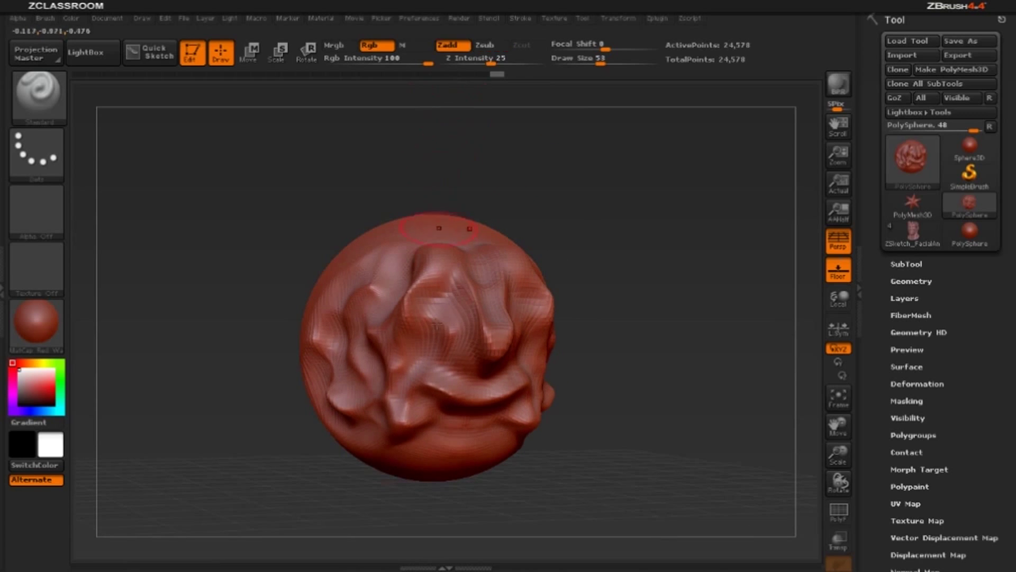
Step: Sculpt the forehead, carving a recess across it above the brow to define its edge
{"action": "left_click", "coordinate": [441, 306]}
{"action": "mouse_move", "coordinate": [599, 272]}
{"action": "left_mouse_down"}
{"action": "mouse_move", "coordinate": [624, 250]}
{"action": "mouse_move", "coordinate": [606, 258]}
{"action": "left_mouse_up"}
{"action": "left_click", "coordinate": [422, 293]}
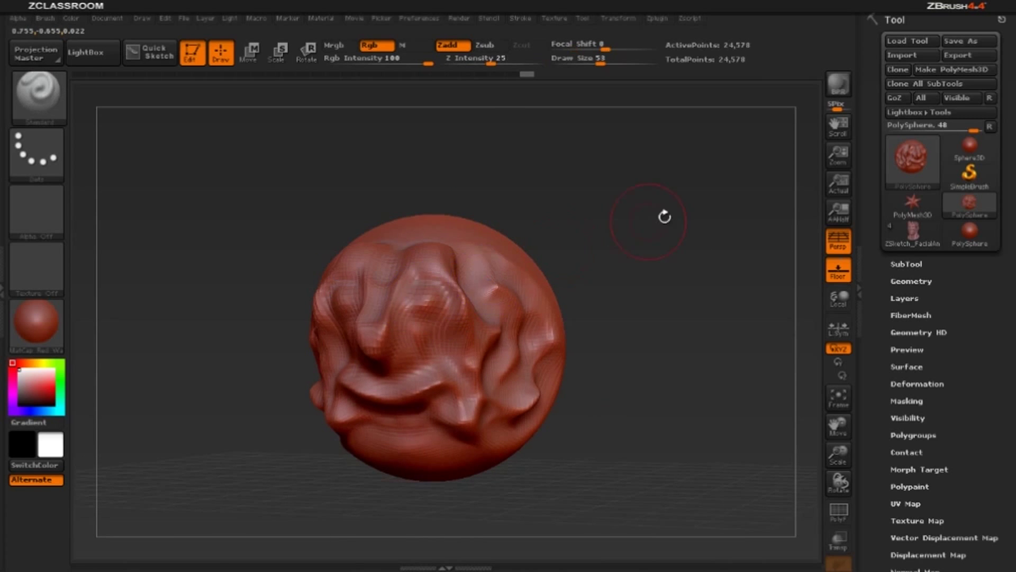
{"action": "mouse_move", "coordinate": [665, 215]}
{"action": "left_mouse_down"}
{"action": "mouse_move", "coordinate": [691, 216]}
{"action": "mouse_move", "coordinate": [620, 244]}
{"action": "left_mouse_up"}
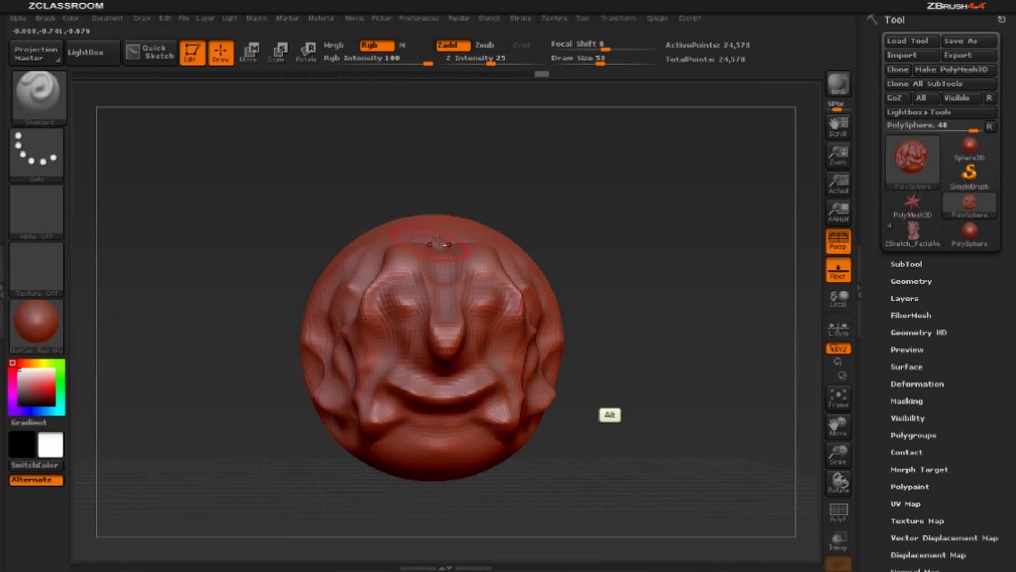
{"action": "left_click_drag", "start_coordinate": [656, 206], "coordinate": [545, 207]}
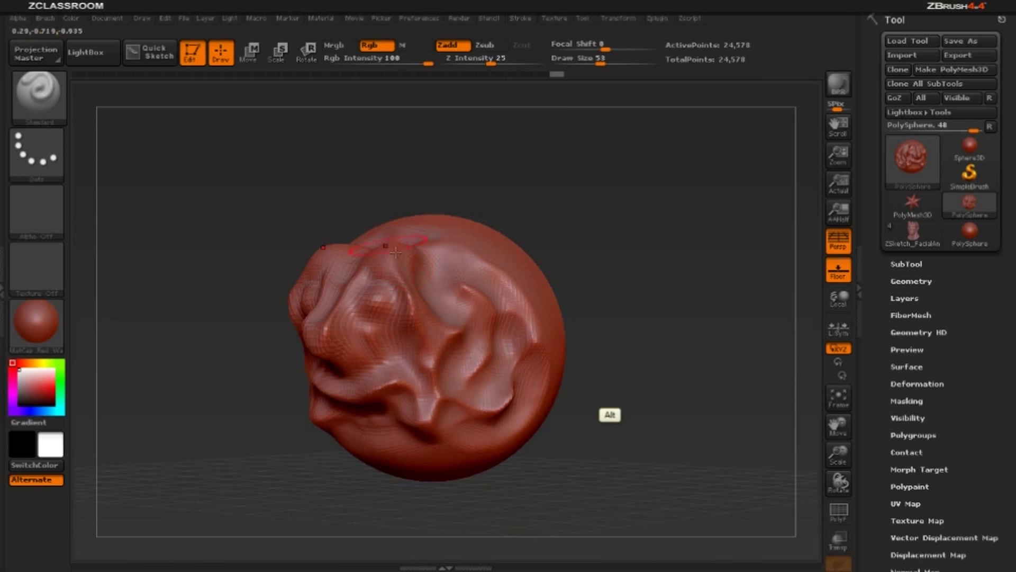
{"action": "mouse_move", "coordinate": [632, 193]}
{"action": "left_mouse_down"}
{"action": "mouse_move", "coordinate": [608, 193]}
{"action": "mouse_move", "coordinate": [676, 190]}
{"action": "mouse_move", "coordinate": [567, 256]}
{"action": "mouse_move", "coordinate": [630, 196]}
{"action": "mouse_move", "coordinate": [619, 202]}
{"action": "left_mouse_up"}
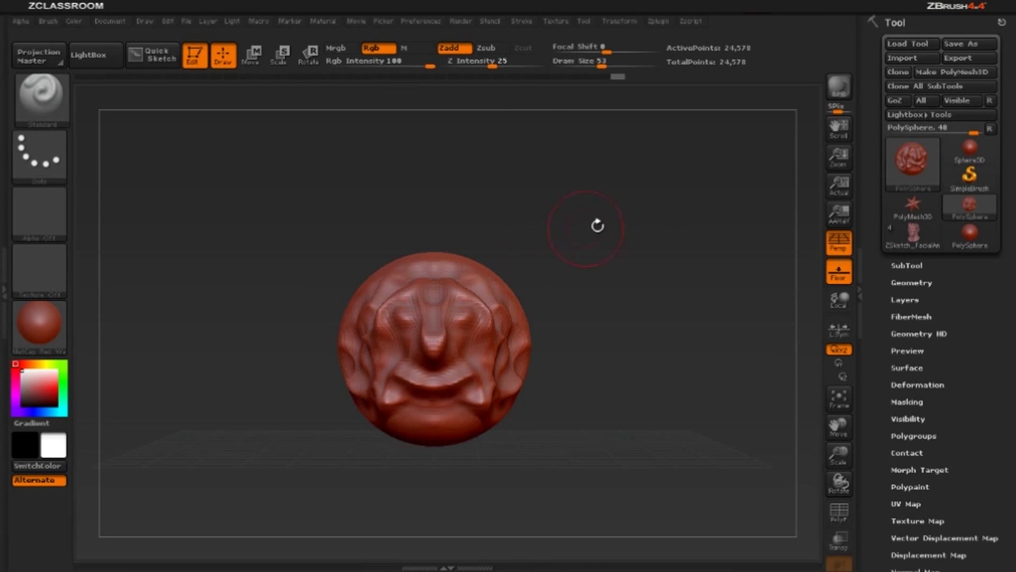
{"action": "mouse_move", "coordinate": [601, 219]}
{"action": "left_mouse_down"}
{"action": "mouse_move", "coordinate": [626, 218]}
{"action": "mouse_move", "coordinate": [544, 218]}
{"action": "mouse_move", "coordinate": [666, 214]}
{"action": "mouse_move", "coordinate": [667, 231]}
{"action": "left_mouse_up"}
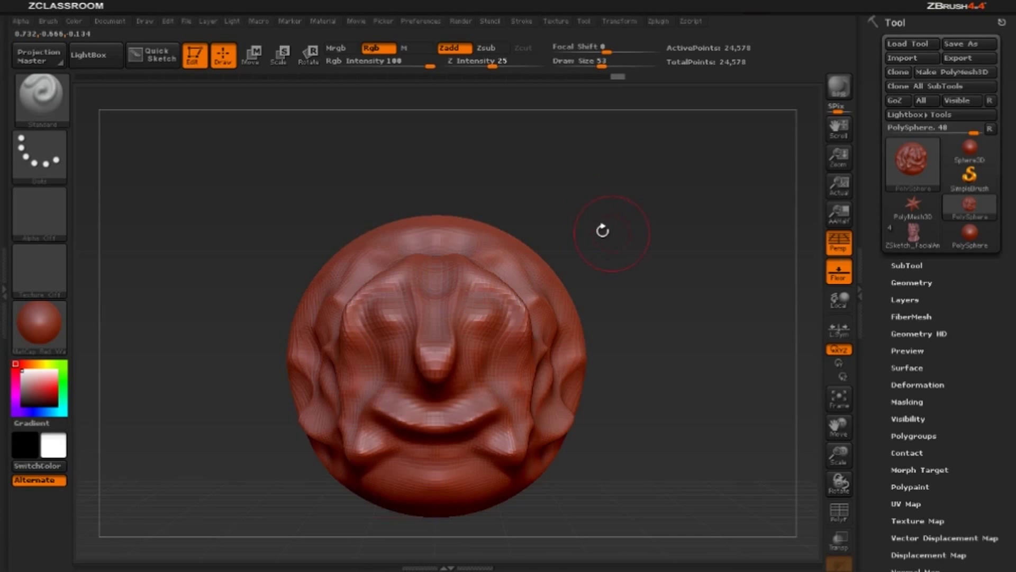
Step: Toggle Activate Symmetry and leave it switched on for the X axis
{"action": "left_click", "coordinate": [622, 22]}
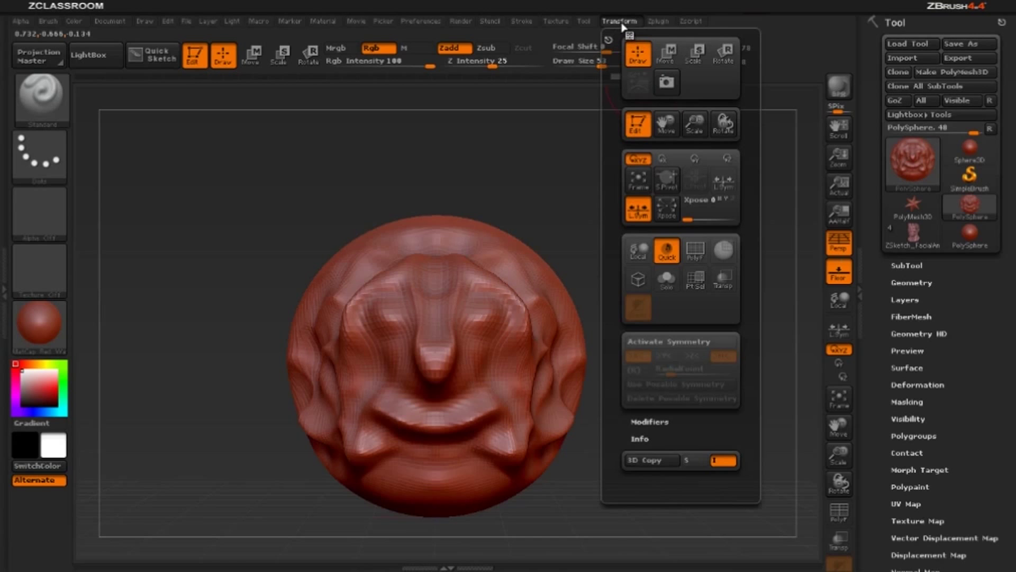
{"action": "left_click", "coordinate": [682, 344]}
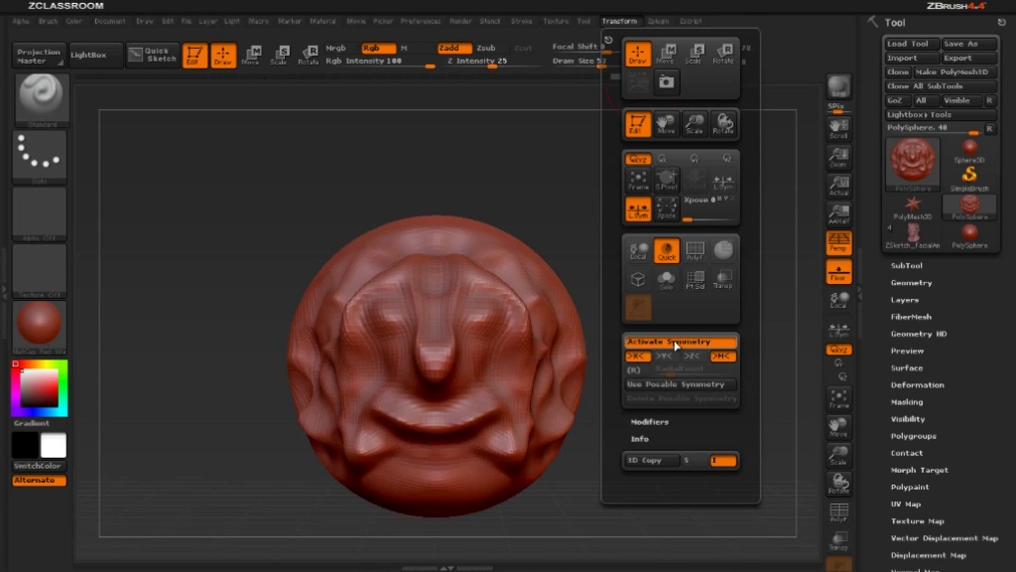
{"action": "left_click", "coordinate": [676, 344]}
{"action": "left_click", "coordinate": [677, 345]}
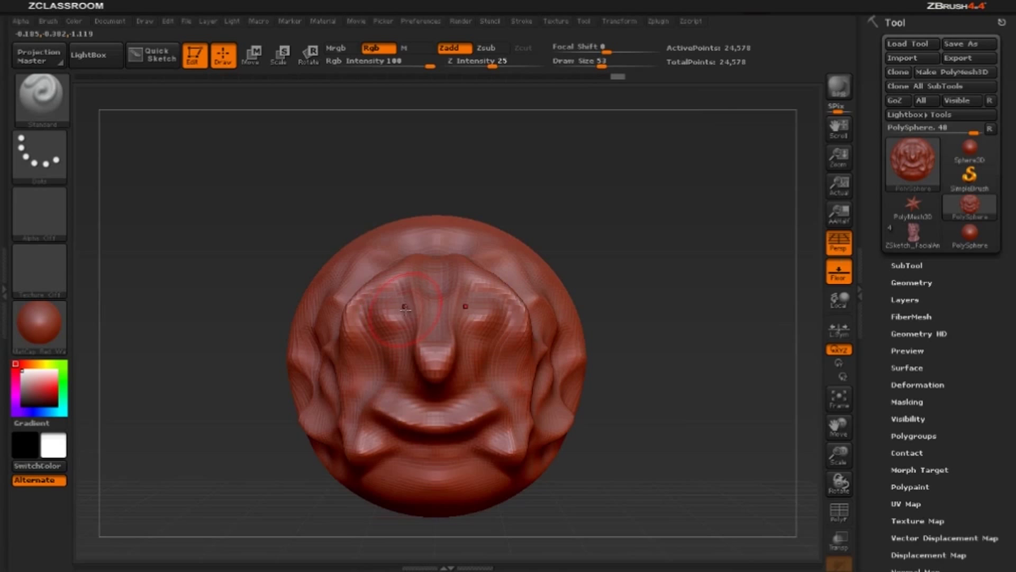
Step: Build up the mirrored eye and brow areas and add raised ridges on the sides of the head
{"action": "mouse_move", "coordinate": [396, 300]}
{"action": "left_mouse_down"}
{"action": "mouse_move", "coordinate": [406, 292]}
{"action": "mouse_move", "coordinate": [495, 307]}
{"action": "mouse_move", "coordinate": [518, 321]}
{"action": "left_mouse_up"}
{"action": "left_click_drag", "start_coordinate": [642, 249], "coordinate": [581, 264]}
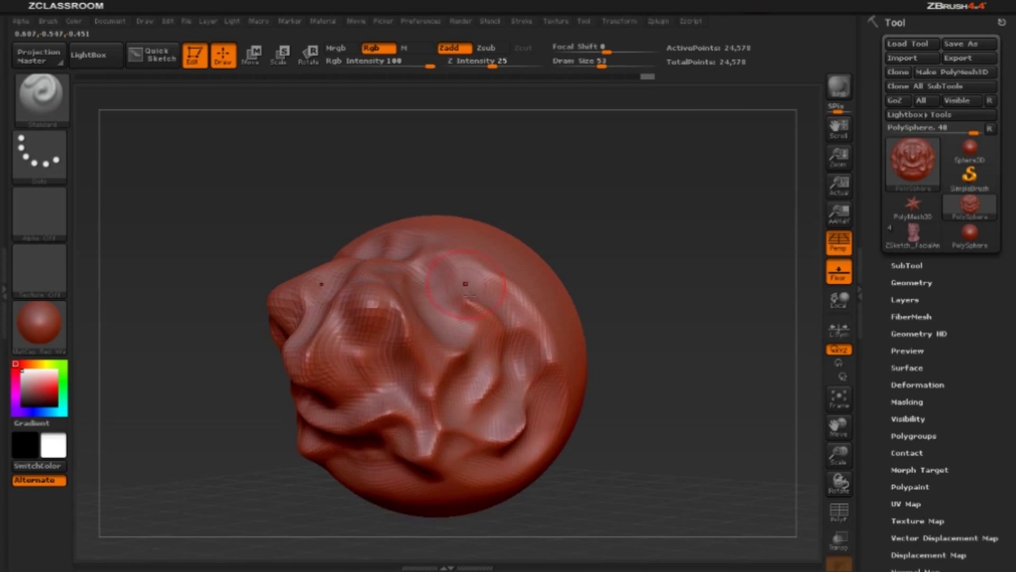
{"action": "mouse_move", "coordinate": [465, 284]}
{"action": "left_mouse_down"}
{"action": "mouse_move", "coordinate": [479, 318]}
{"action": "mouse_move", "coordinate": [450, 370]}
{"action": "mouse_move", "coordinate": [479, 408]}
{"action": "left_mouse_up"}
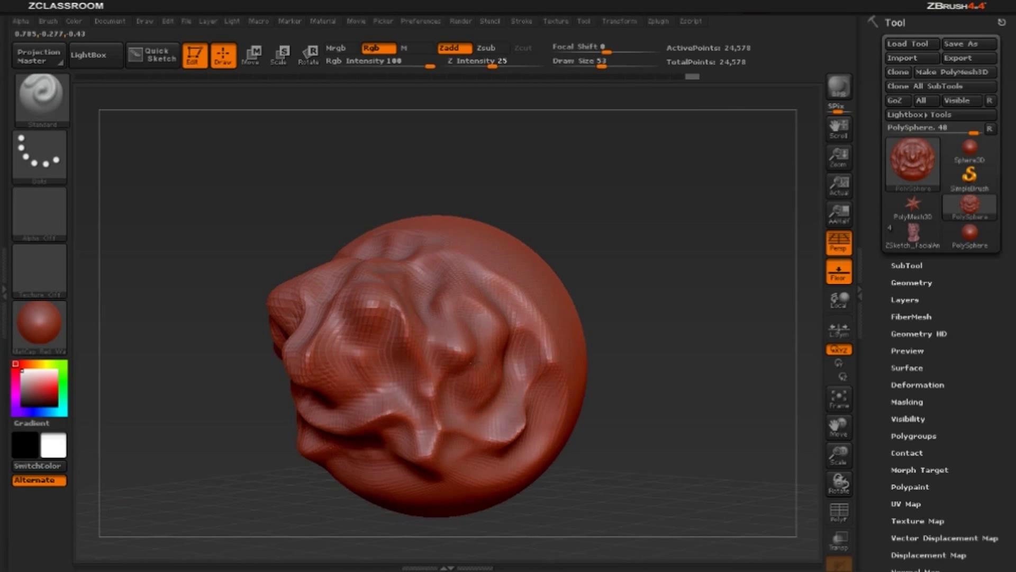
{"action": "mouse_move", "coordinate": [462, 366]}
{"action": "left_mouse_down"}
{"action": "mouse_move", "coordinate": [474, 397]}
{"action": "mouse_move", "coordinate": [477, 320]}
{"action": "mouse_move", "coordinate": [495, 347]}
{"action": "left_mouse_up"}
Step: Smooth the eyes, nose, mouth and cheeks with the Smooth brush from the front
{"action": "left_click_drag", "start_coordinate": [641, 232], "coordinate": [671, 233]}
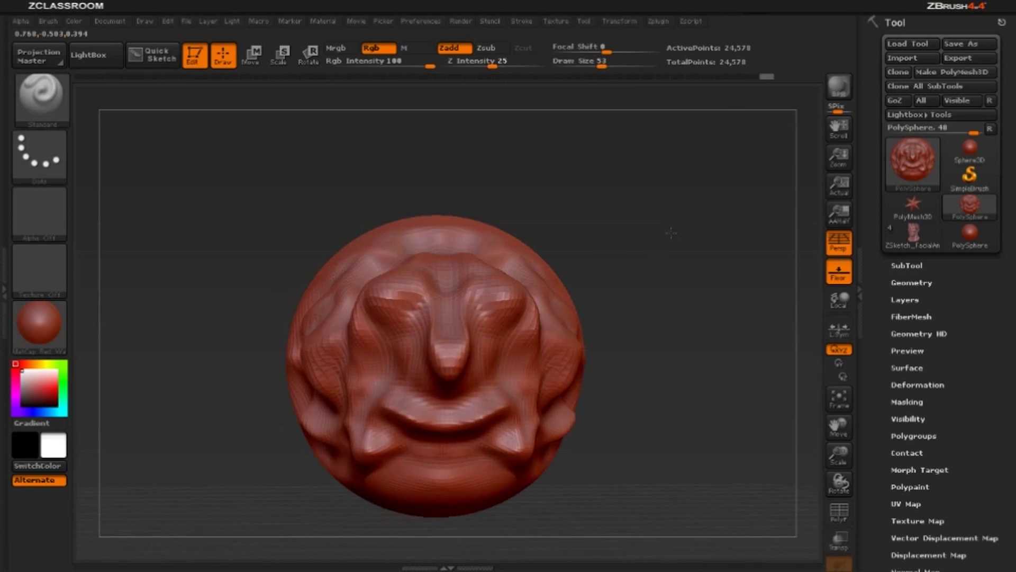
{"action": "mouse_move", "coordinate": [334, 324]}
{"action": "left_mouse_down", "text": "shift"}
{"action": "mouse_move", "coordinate": [324, 328]}
{"action": "mouse_move", "coordinate": [378, 291]}
{"action": "mouse_move", "coordinate": [426, 299]}
{"action": "mouse_move", "coordinate": [454, 318]}
{"action": "left_mouse_up", "text": "shift"}
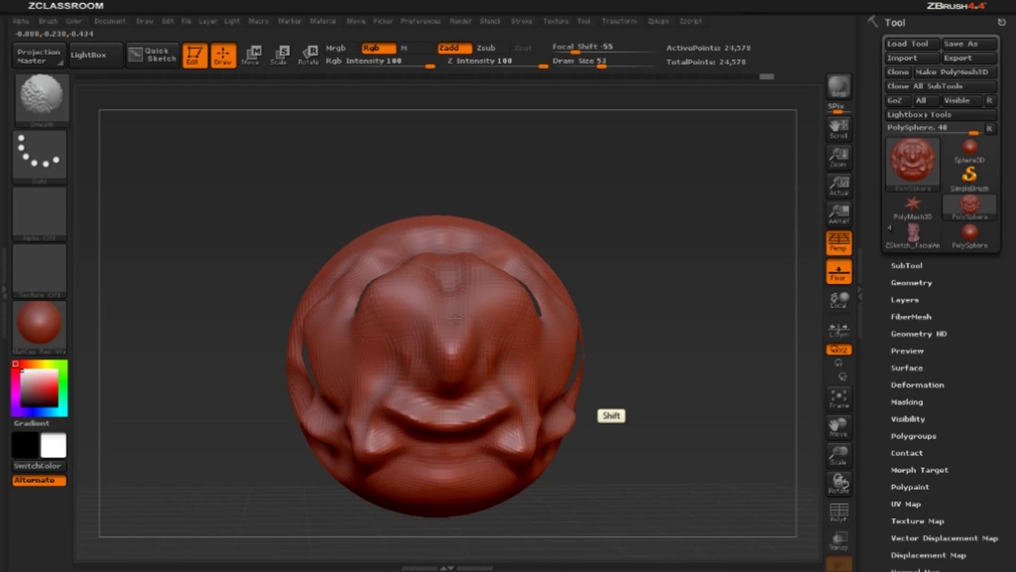
{"action": "mouse_move", "coordinate": [424, 400]}
{"action": "left_mouse_down", "text": "shift"}
{"action": "mouse_move", "coordinate": [492, 419]}
{"action": "mouse_move", "coordinate": [519, 444]}
{"action": "mouse_move", "coordinate": [561, 419]}
{"action": "left_mouse_up", "text": "shift"}
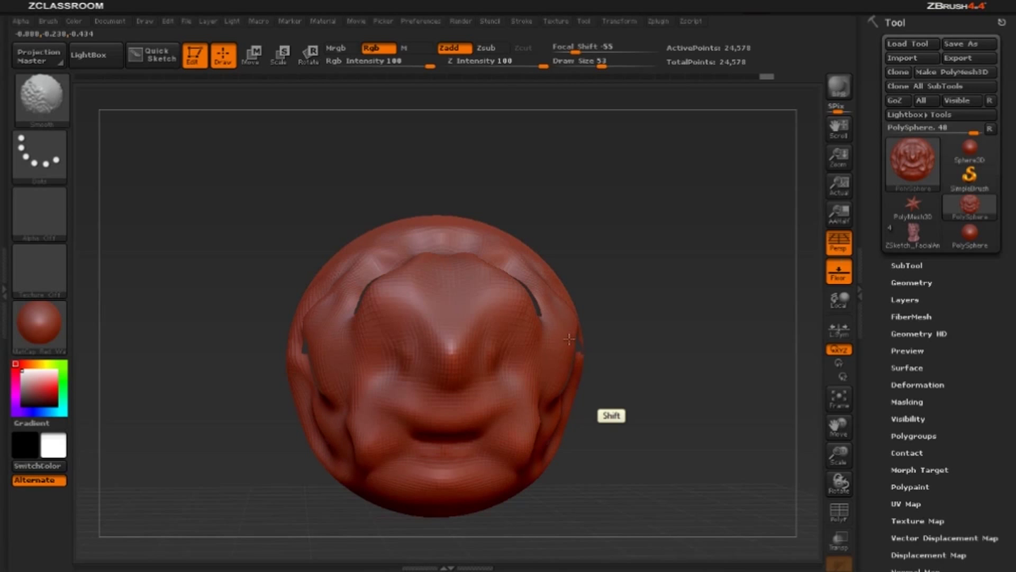
Step: Smooth the brow, the cheek and the side of the head with the Smooth brush from a side view
{"action": "left_click_drag", "start_coordinate": [681, 254], "coordinate": [628, 249]}
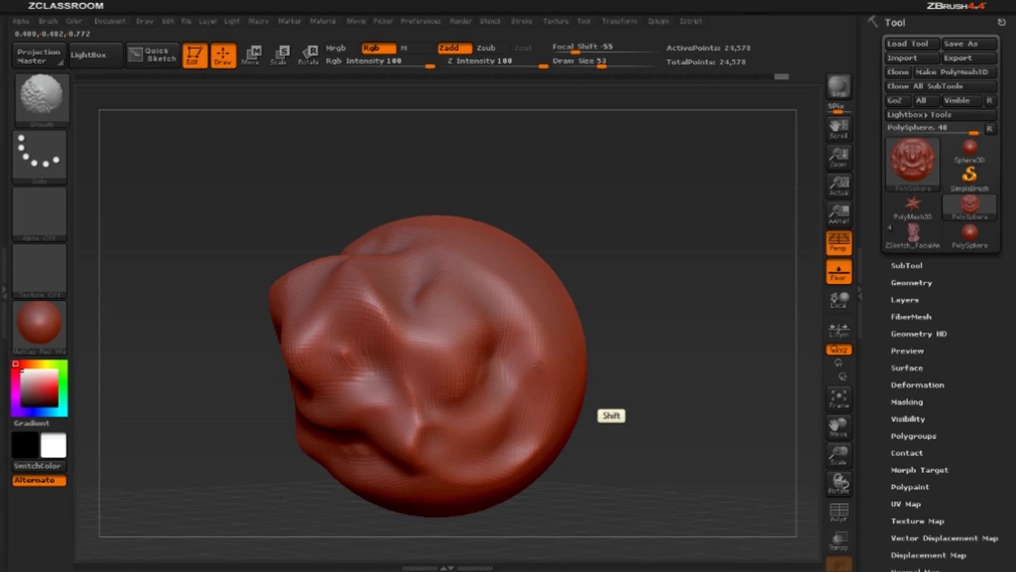
{"action": "left_click_drag", "start_coordinate": [461, 393], "coordinate": [362, 321], "text": "shift"}
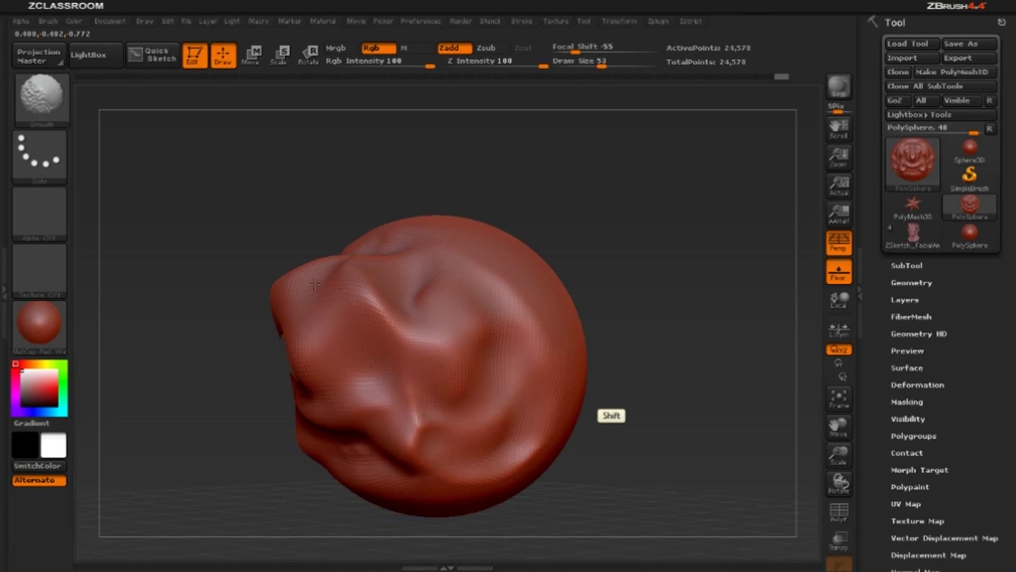
{"action": "left_click_drag", "start_coordinate": [314, 284], "coordinate": [420, 281], "text": "shift"}
{"action": "key", "text": "shift"}
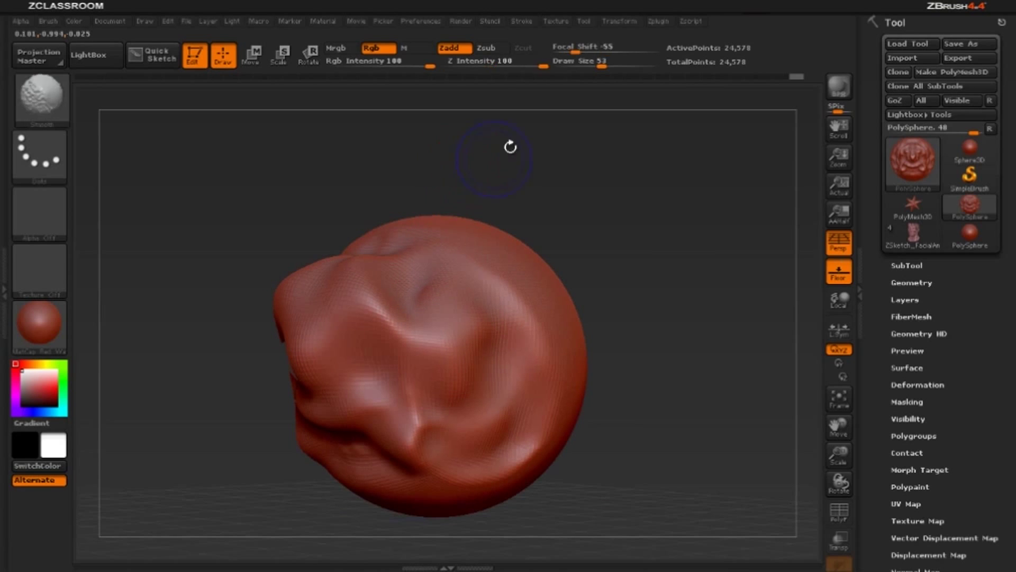
{"action": "left_click_drag", "start_coordinate": [522, 59], "coordinate": [509, 62], "text": "shift"}
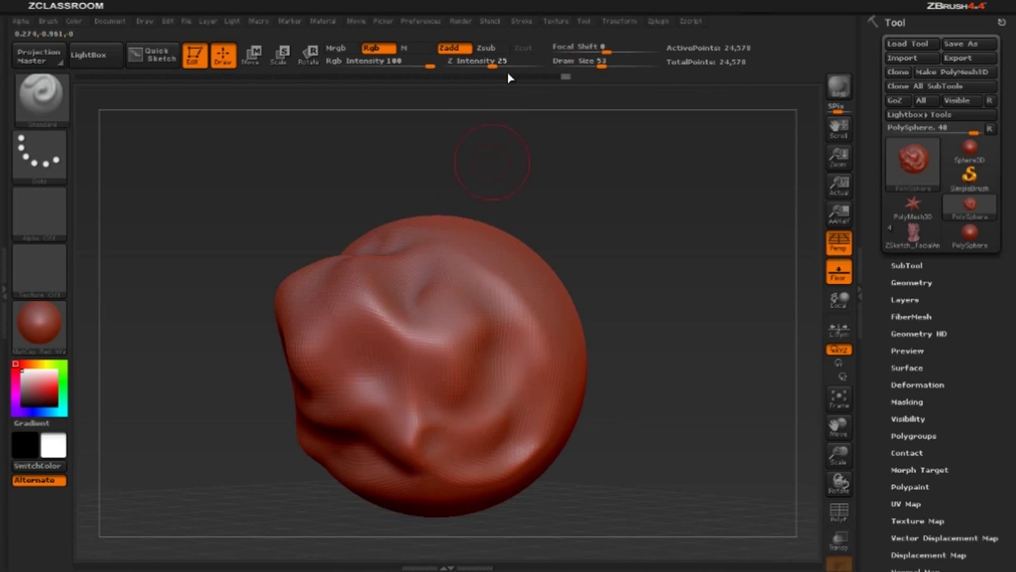
Step: Set the Standard brush's Z Intensity to 16 and build up the side of the head with Zadd
{"action": "left_click", "coordinate": [489, 61]}
{"action": "left_click_drag", "start_coordinate": [488, 61], "coordinate": [478, 63]}
{"action": "mouse_move", "coordinate": [450, 303]}
{"action": "left_mouse_down"}
{"action": "mouse_move", "coordinate": [463, 366]}
{"action": "mouse_move", "coordinate": [424, 345]}
{"action": "mouse_move", "coordinate": [442, 337]}
{"action": "left_mouse_up"}
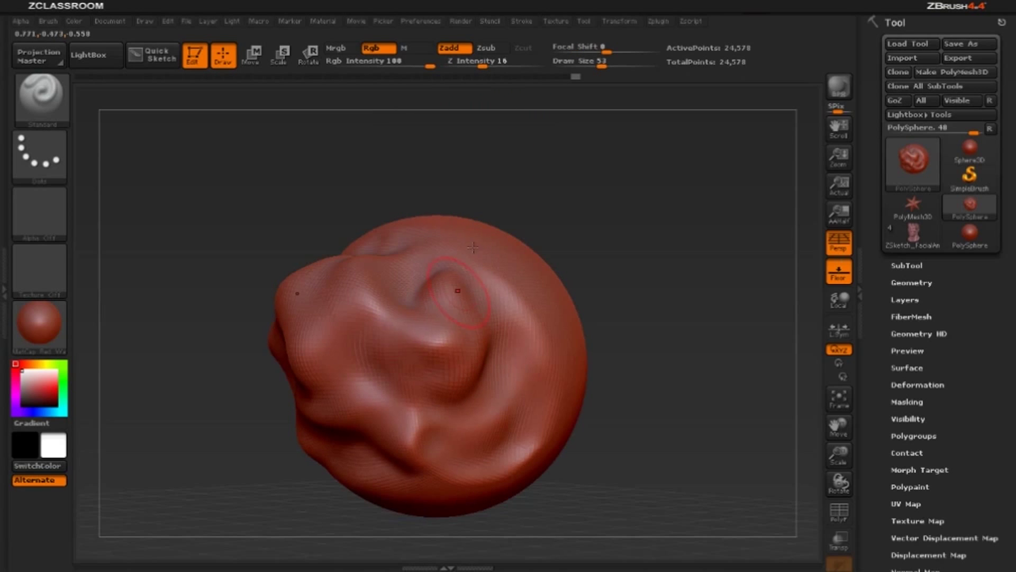
Step: Switch to Zsub and carve recesses around the eye, the nose and the side of the head
{"action": "left_click", "coordinate": [490, 49]}
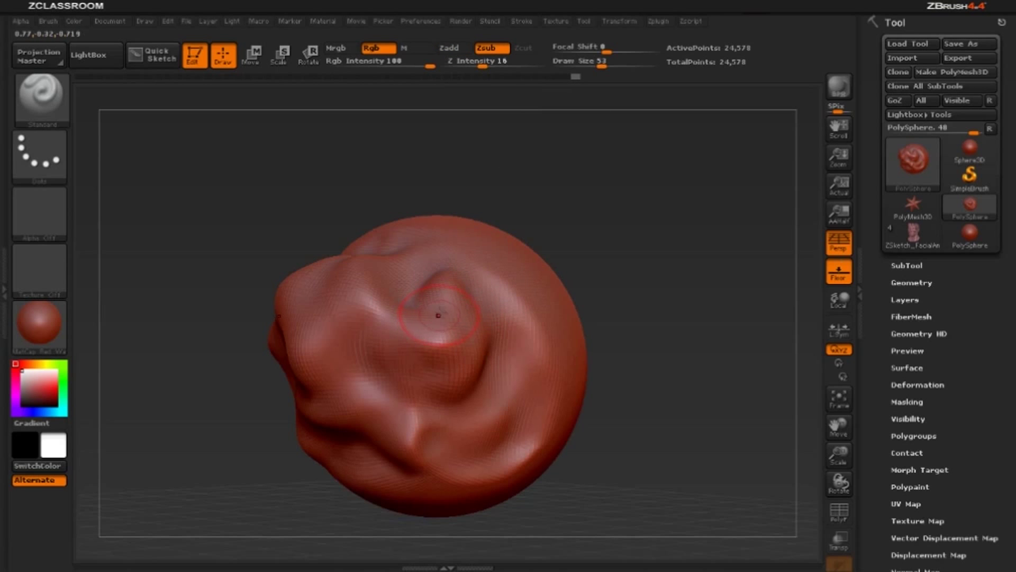
{"action": "mouse_move", "coordinate": [446, 307]}
{"action": "left_mouse_down"}
{"action": "mouse_move", "coordinate": [450, 339]}
{"action": "mouse_move", "coordinate": [418, 350]}
{"action": "mouse_move", "coordinate": [424, 365]}
{"action": "mouse_move", "coordinate": [451, 347]}
{"action": "mouse_move", "coordinate": [466, 371]}
{"action": "mouse_move", "coordinate": [434, 392]}
{"action": "mouse_move", "coordinate": [464, 336]}
{"action": "mouse_move", "coordinate": [472, 347]}
{"action": "mouse_move", "coordinate": [338, 328]}
{"action": "mouse_move", "coordinate": [363, 351]}
{"action": "mouse_move", "coordinate": [301, 392]}
{"action": "mouse_move", "coordinate": [313, 423]}
{"action": "mouse_move", "coordinate": [308, 398]}
{"action": "left_mouse_up"}
{"action": "left_click_drag", "start_coordinate": [243, 366], "coordinate": [369, 284]}
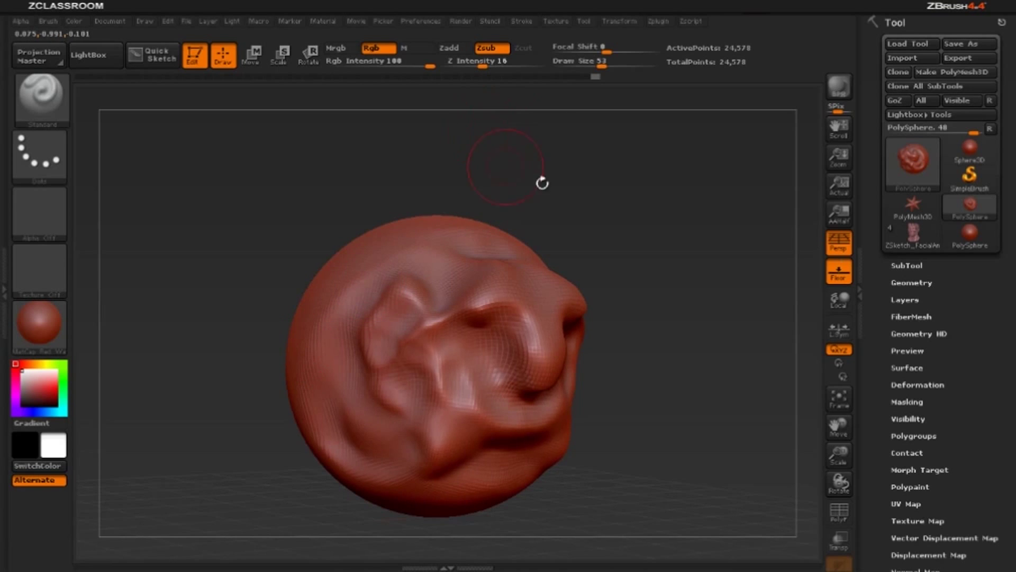
{"action": "mouse_move", "coordinate": [542, 182]}
{"action": "left_mouse_down"}
{"action": "mouse_move", "coordinate": [522, 170]}
{"action": "mouse_move", "coordinate": [613, 207]}
{"action": "left_mouse_up"}
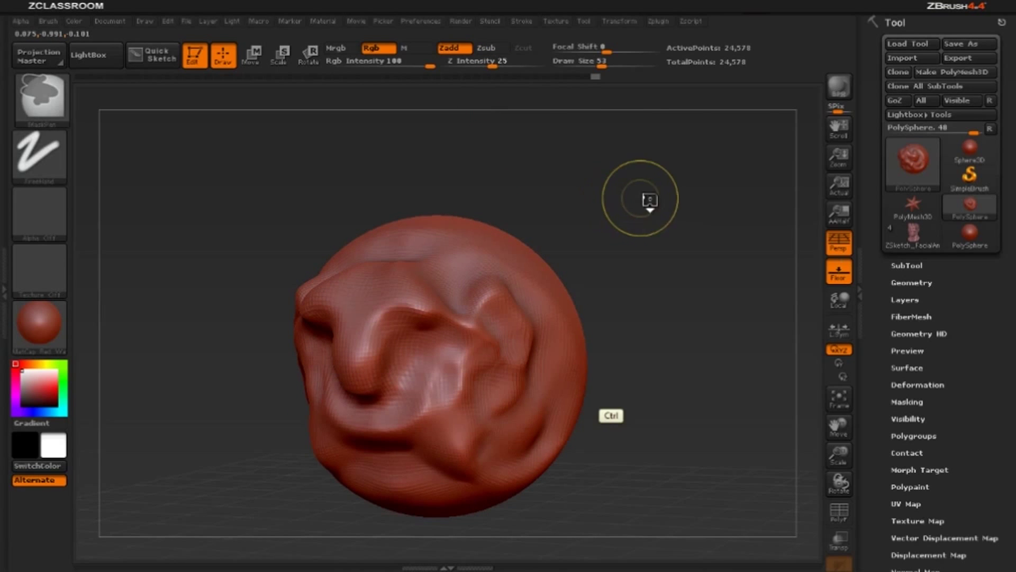
Step: Step back through the Undo History to the early face with the thick plain nose and flat mirrored eye areas
{"action": "key", "text": "ctrl+z"}
{"action": "key", "text": "ctrl+z"}
{"action": "key", "text": "ctrl+z"}
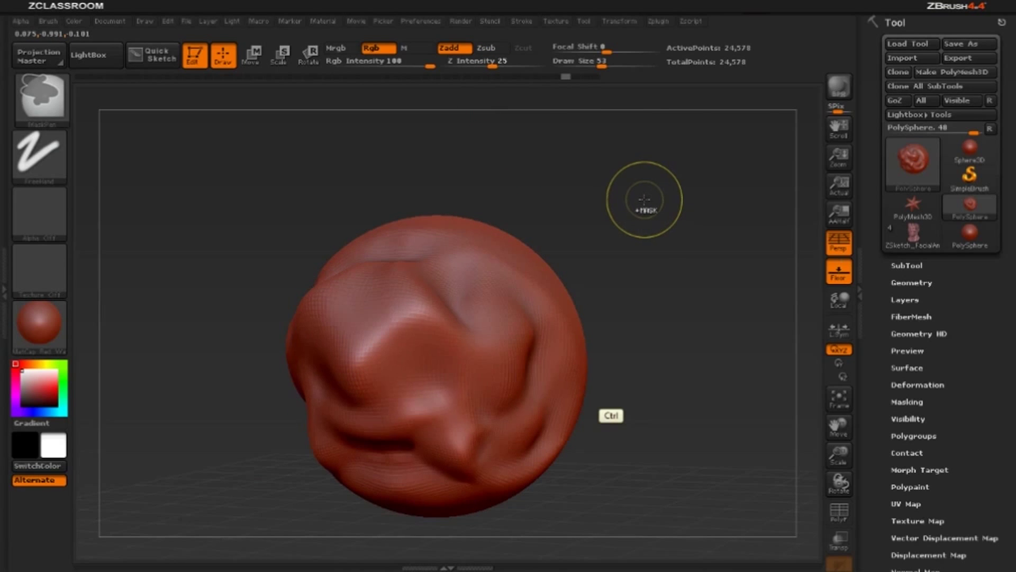
{"action": "key", "text": "ctrl+z"}
{"action": "key", "text": "ctrl+z"}
{"action": "key", "text": "ctrl+z"}
{"action": "key", "text": "ctrl+z"}
{"action": "key", "text": "ctrl+z"}
{"action": "key", "text": "ctrl+z"}
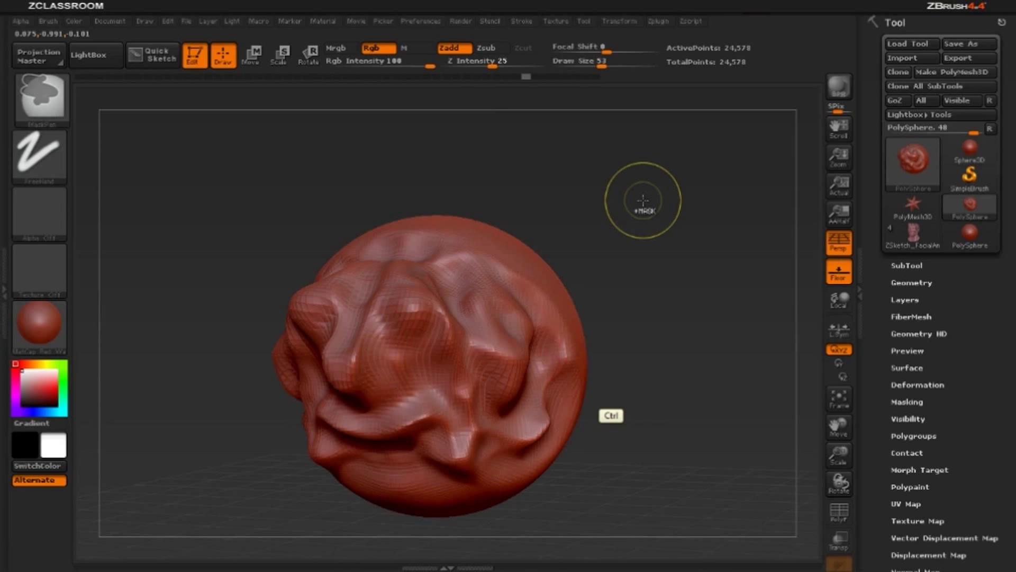
{"action": "key", "text": "ctrl+z"}
{"action": "key", "text": "ctrl+z"}
{"action": "key", "text": "ctrl+z"}
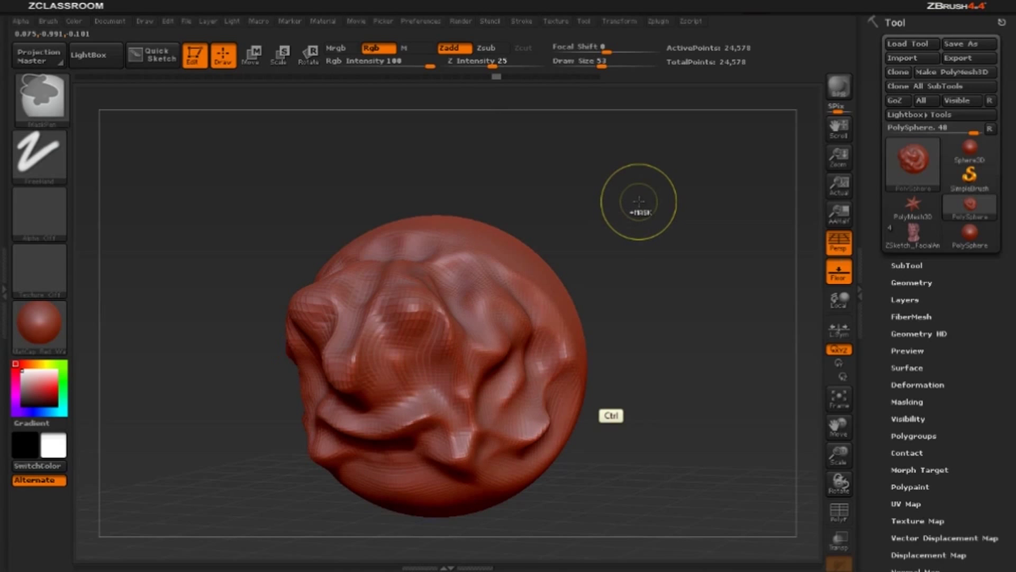
{"action": "key", "text": "ctrl+z"}
{"action": "key", "text": "ctrl+z"}
{"action": "key", "text": "ctrl+z"}
{"action": "key", "text": "ctrl+z"}
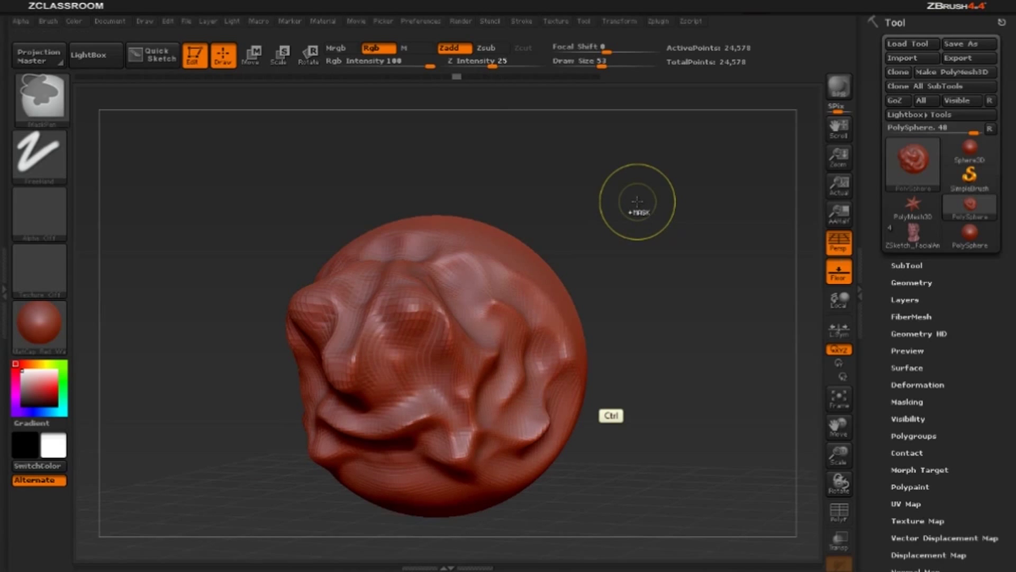
{"action": "key", "text": "ctrl+z"}
{"action": "key", "text": "ctrl+z"}
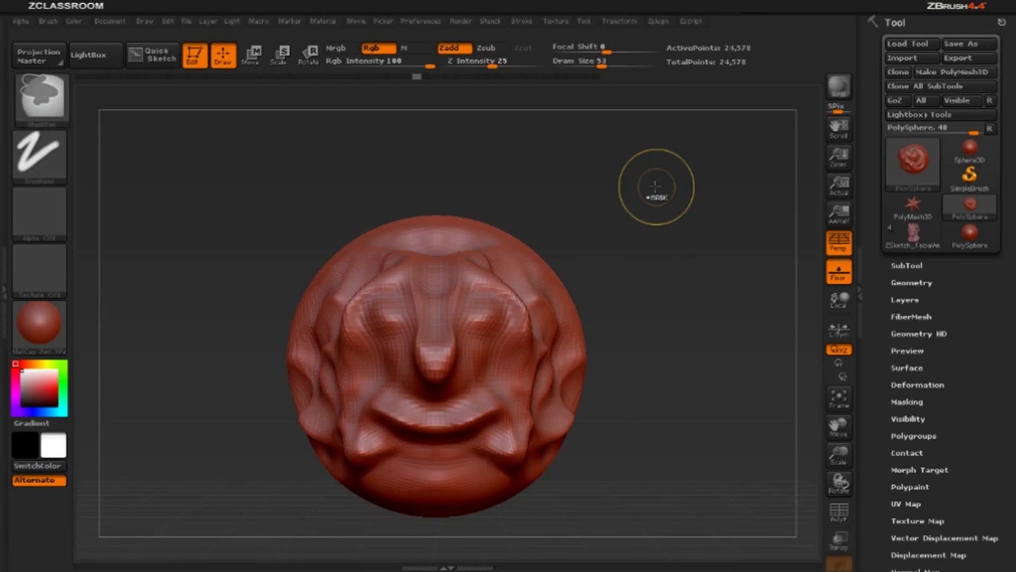
{"action": "key", "text": "ctrl+z"}
{"action": "key", "text": "ctrl+z"}
{"action": "key", "text": "ctrl+z"}
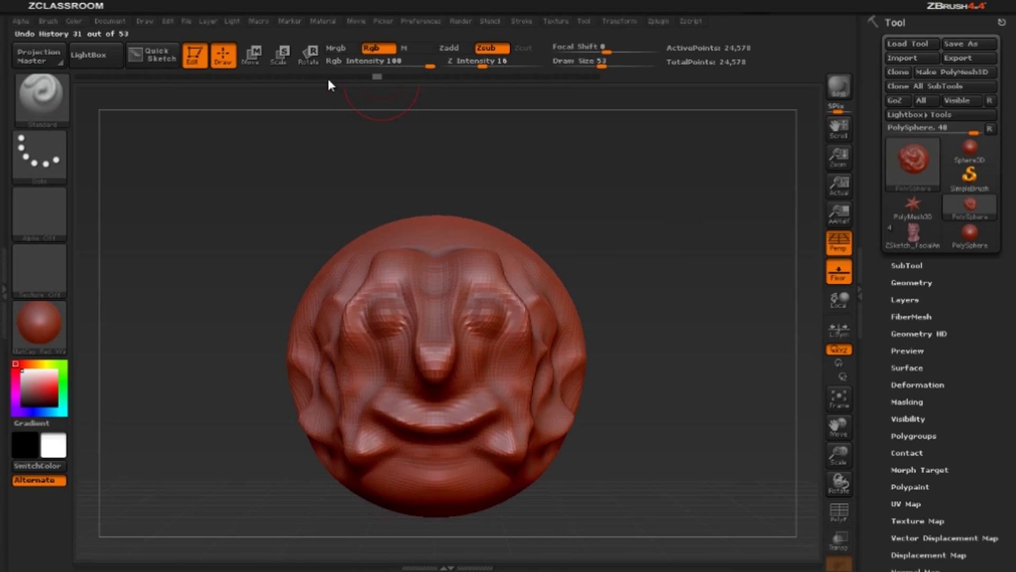
{"action": "mouse_move", "coordinate": [367, 80]}
{"action": "left_mouse_down"}
{"action": "mouse_move", "coordinate": [475, 78]}
{"action": "mouse_move", "coordinate": [131, 80]}
{"action": "mouse_move", "coordinate": [374, 78]}
{"action": "mouse_move", "coordinate": [258, 78]}
{"action": "left_mouse_up"}
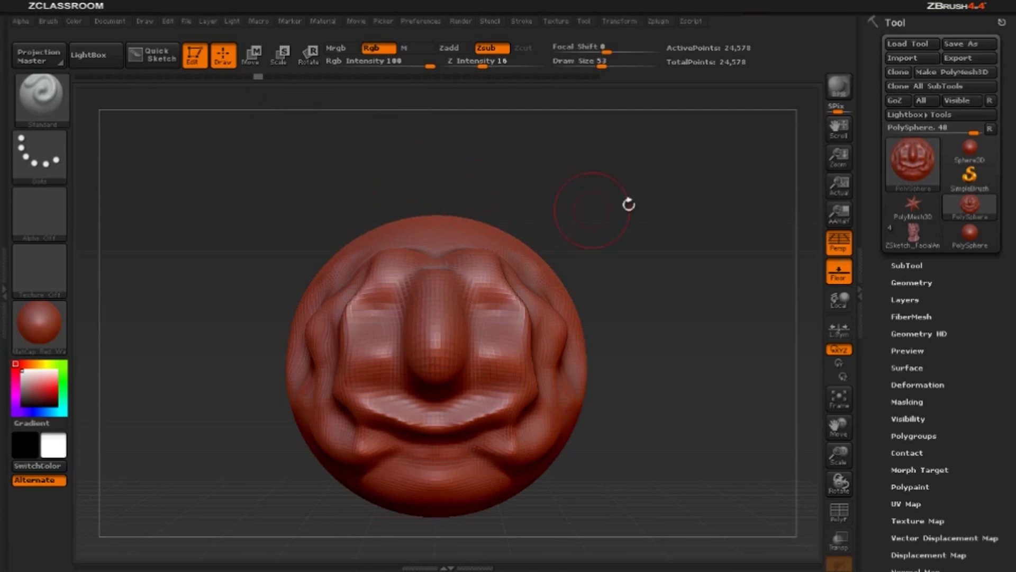
Step: Move the model out of view and bring it back with Fit Mesh To View, first sideways and again vertically
{"action": "mouse_move", "coordinate": [628, 202]}
{"action": "left_mouse_down"}
{"action": "mouse_move", "coordinate": [637, 195]}
{"action": "mouse_move", "coordinate": [663, 224]}
{"action": "mouse_move", "coordinate": [651, 166]}
{"action": "mouse_move", "coordinate": [654, 186]}
{"action": "mouse_move", "coordinate": [668, 188]}
{"action": "mouse_move", "coordinate": [642, 186]}
{"action": "mouse_move", "coordinate": [685, 209]}
{"action": "mouse_move", "coordinate": [695, 203]}
{"action": "mouse_move", "coordinate": [104, 149]}
{"action": "left_mouse_up"}
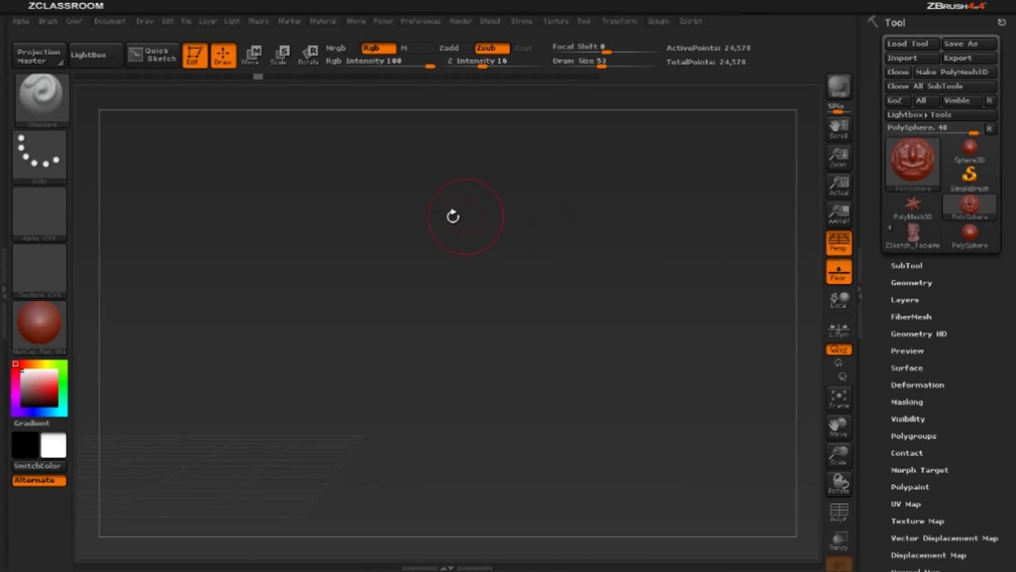
{"action": "left_click_drag", "start_coordinate": [466, 216], "coordinate": [625, 222], "text": "alt"}
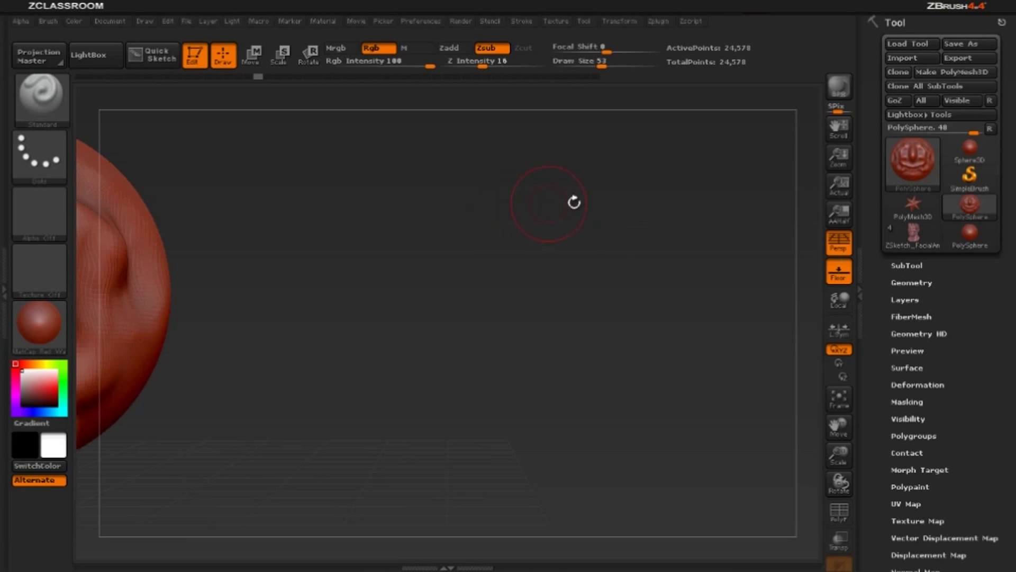
{"action": "left_click_drag", "start_coordinate": [558, 204], "coordinate": [563, 203], "text": "alt"}
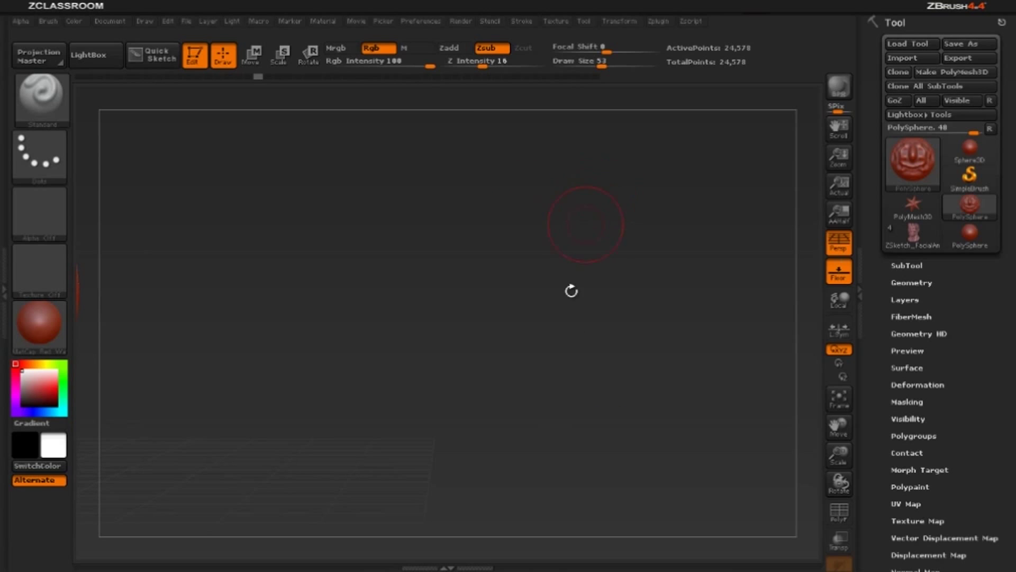
{"action": "left_click", "coordinate": [840, 403]}
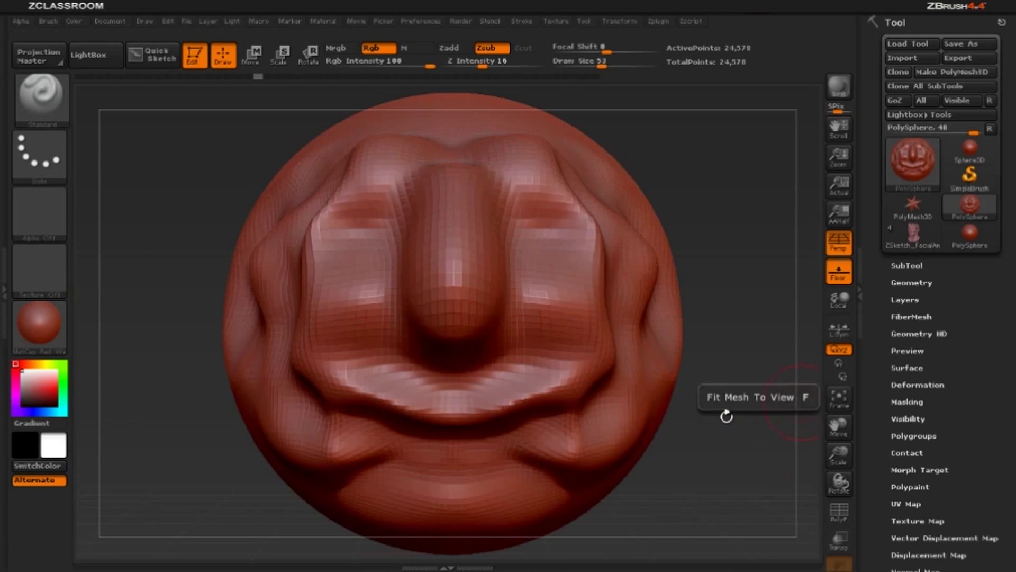
{"action": "left_click_drag", "start_coordinate": [737, 413], "coordinate": [731, 166], "text": "alt"}
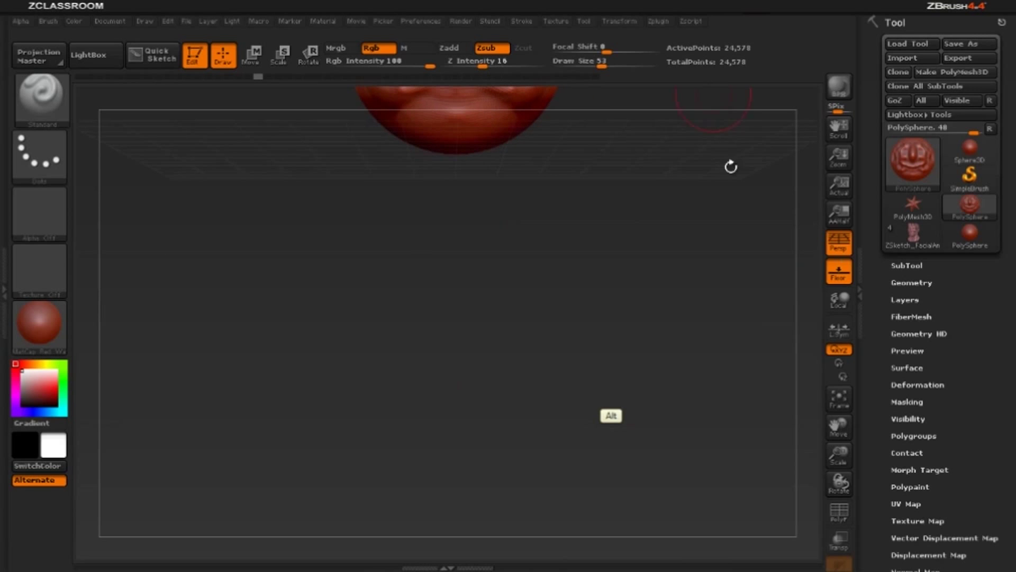
{"action": "left_click", "coordinate": [840, 402]}
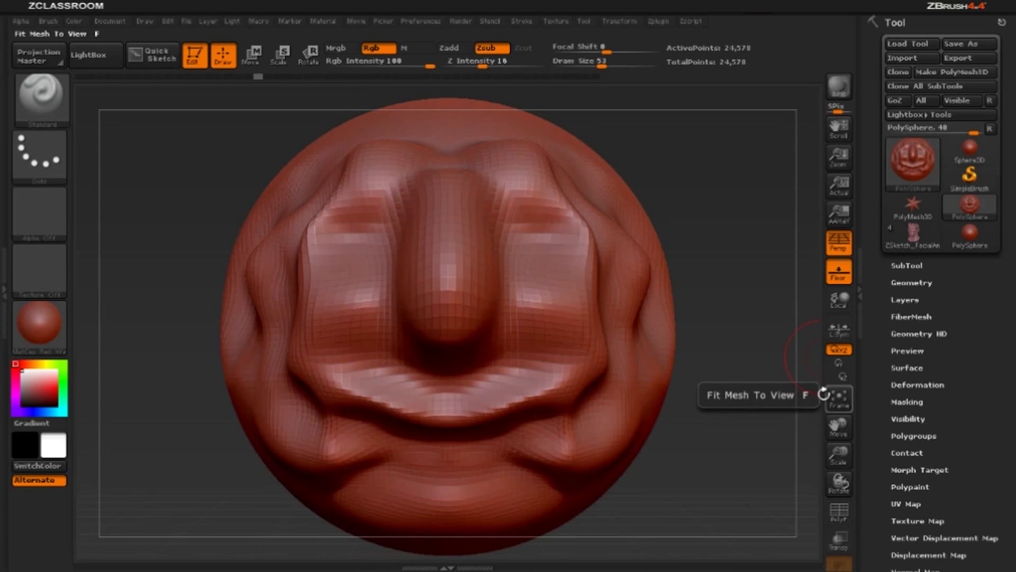
Step: Orbit to the back of the model, move it out of view, fit it again and return to the front at a smaller size
{"action": "mouse_move", "coordinate": [755, 275]}
{"action": "left_mouse_down"}
{"action": "mouse_move", "coordinate": [664, 235]}
{"action": "mouse_move", "coordinate": [710, 248]}
{"action": "left_mouse_up"}
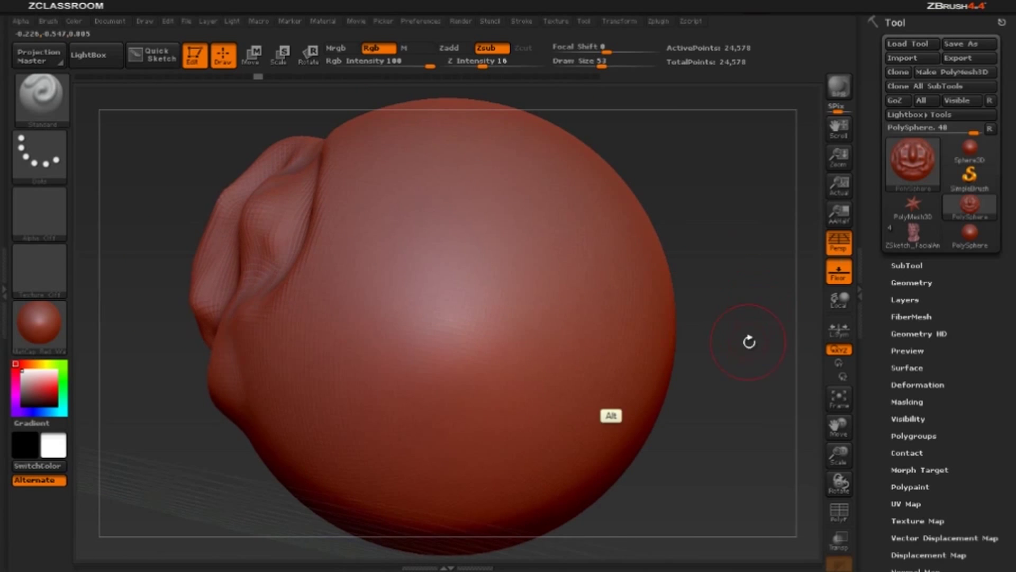
{"action": "mouse_move", "coordinate": [749, 342]}
{"action": "left_mouse_down", "text": "alt"}
{"action": "mouse_move", "coordinate": [689, 289]}
{"action": "mouse_move", "coordinate": [322, 339]}
{"action": "mouse_move", "coordinate": [210, 338]}
{"action": "left_mouse_up", "text": "alt"}
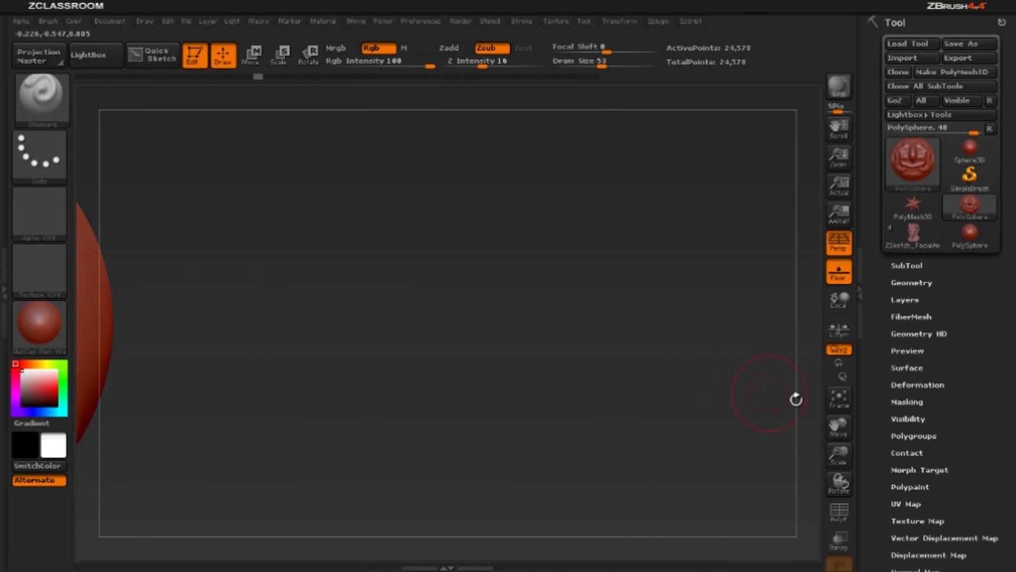
{"action": "key", "text": "f"}
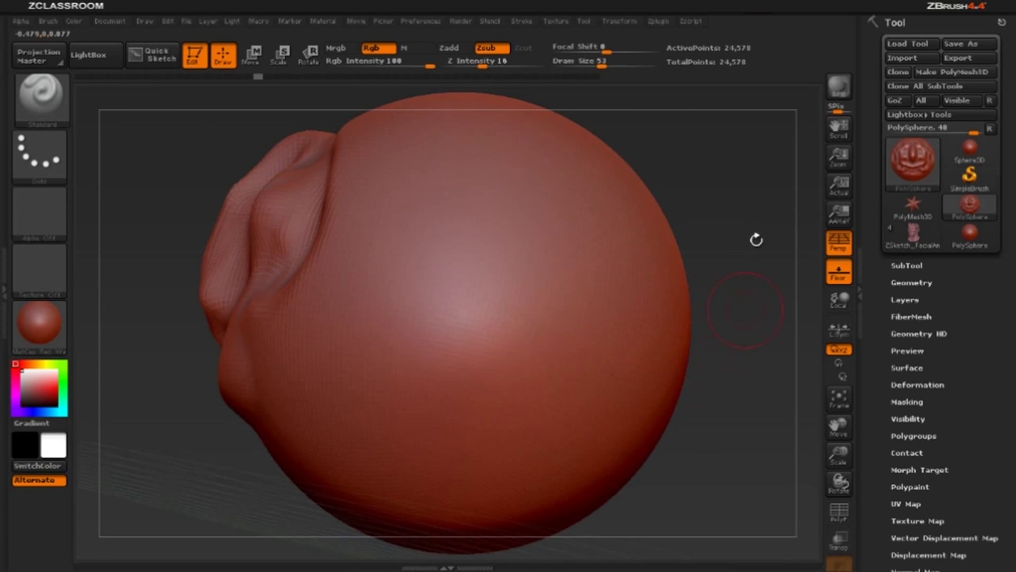
{"action": "left_click_drag", "start_coordinate": [704, 164], "coordinate": [772, 249]}
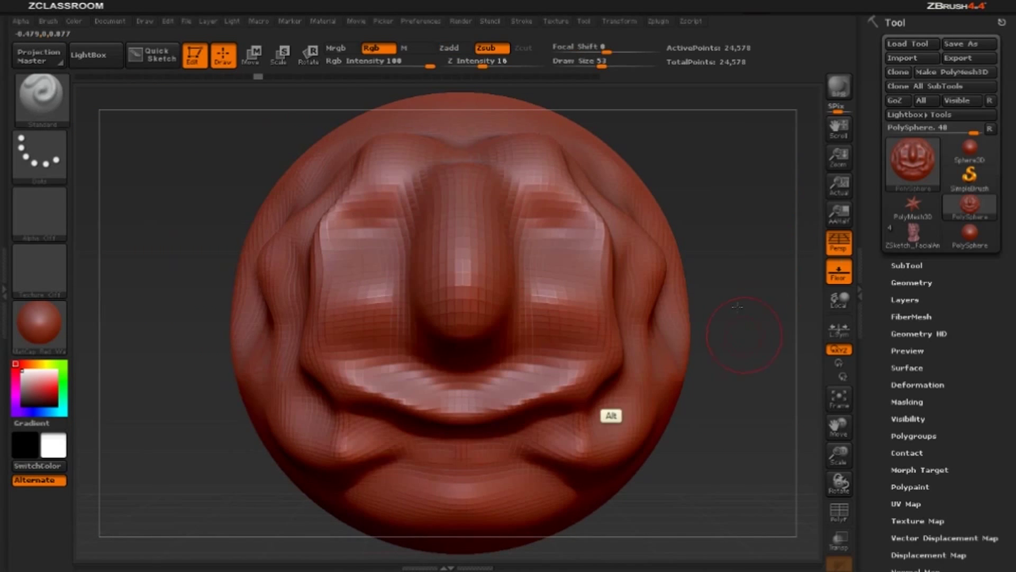
{"action": "mouse_move", "coordinate": [737, 305]}
{"action": "left_mouse_down"}
{"action": "mouse_move", "coordinate": [740, 263]}
{"action": "mouse_move", "coordinate": [758, 295]}
{"action": "mouse_move", "coordinate": [740, 256]}
{"action": "mouse_move", "coordinate": [749, 295]}
{"action": "mouse_move", "coordinate": [698, 281]}
{"action": "mouse_move", "coordinate": [711, 285]}
{"action": "left_mouse_up"}
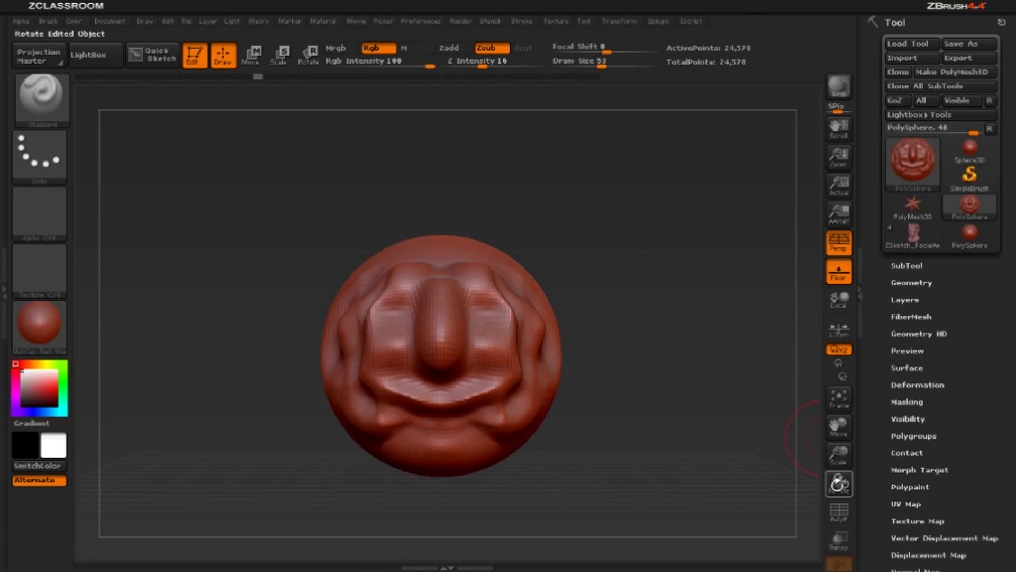
Step: Rotate the model to view it from several angles, return to the front and enlarge it moderately
{"action": "mouse_move", "coordinate": [822, 485]}
{"action": "left_mouse_down"}
{"action": "mouse_move", "coordinate": [841, 483]}
{"action": "mouse_move", "coordinate": [822, 471]}
{"action": "left_mouse_up"}
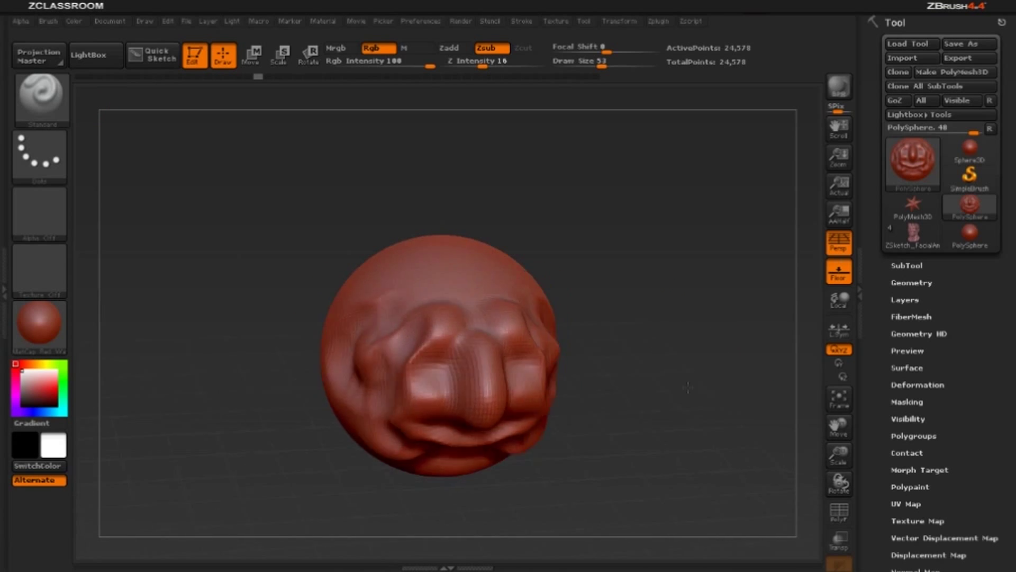
{"action": "mouse_move", "coordinate": [651, 435]}
{"action": "left_mouse_down"}
{"action": "mouse_move", "coordinate": [685, 313]}
{"action": "mouse_move", "coordinate": [632, 321]}
{"action": "mouse_move", "coordinate": [682, 172]}
{"action": "mouse_move", "coordinate": [630, 176]}
{"action": "mouse_move", "coordinate": [636, 132]}
{"action": "mouse_move", "coordinate": [593, 137]}
{"action": "mouse_move", "coordinate": [540, 159]}
{"action": "mouse_move", "coordinate": [508, 201]}
{"action": "left_mouse_up"}
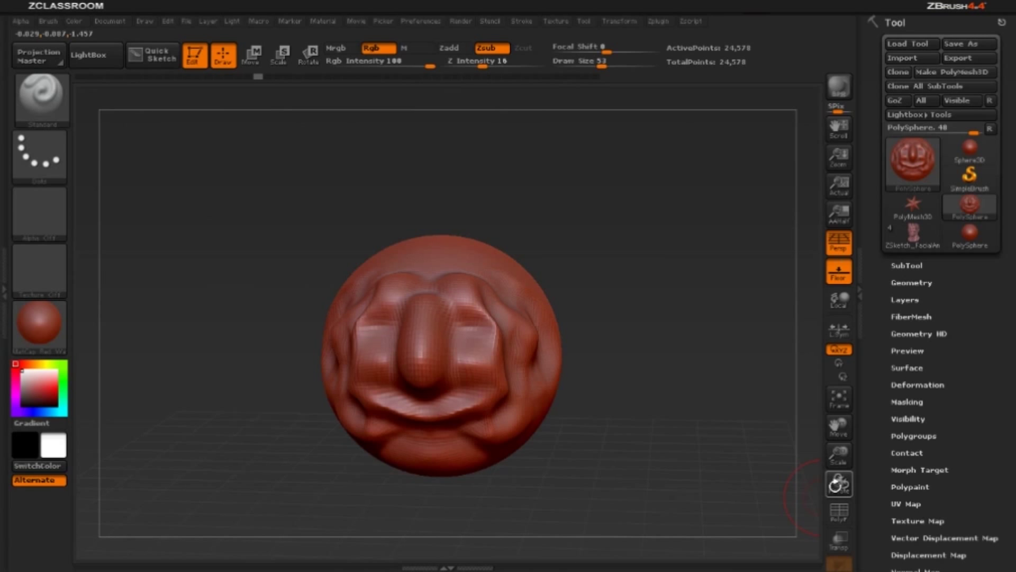
{"action": "mouse_move", "coordinate": [837, 482]}
{"action": "left_mouse_down"}
{"action": "mouse_move", "coordinate": [810, 483]}
{"action": "mouse_move", "coordinate": [865, 483]}
{"action": "mouse_move", "coordinate": [836, 483]}
{"action": "left_mouse_up"}
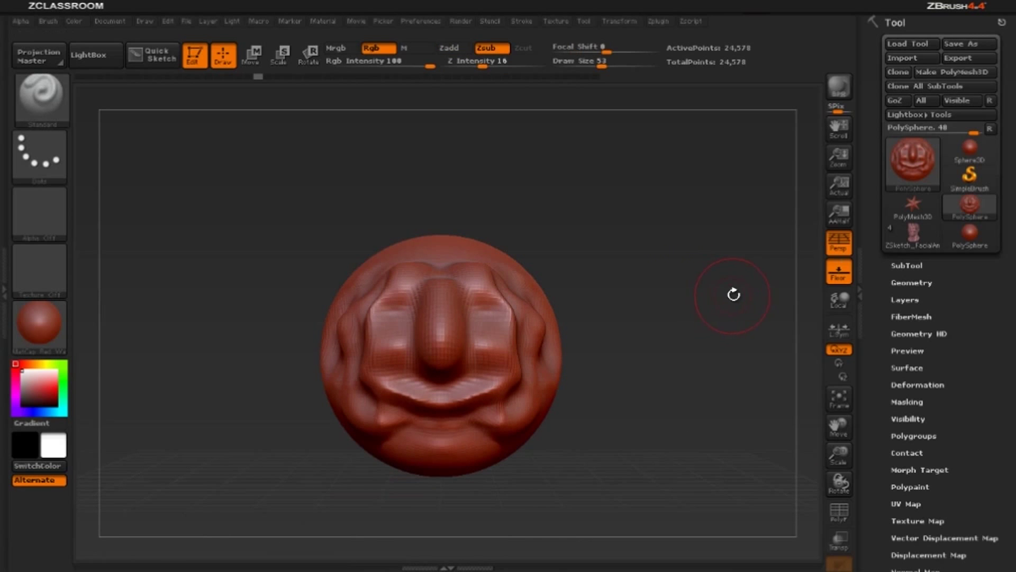
{"action": "mouse_move", "coordinate": [734, 293]}
{"action": "left_mouse_down"}
{"action": "mouse_move", "coordinate": [653, 295]}
{"action": "mouse_move", "coordinate": [746, 295]}
{"action": "mouse_move", "coordinate": [678, 296]}
{"action": "left_mouse_up"}
{"action": "left_click", "coordinate": [722, 302]}
{"action": "left_click_drag", "start_coordinate": [680, 339], "coordinate": [711, 244]}
{"action": "left_click_drag", "start_coordinate": [675, 286], "coordinate": [702, 318], "text": "alt"}
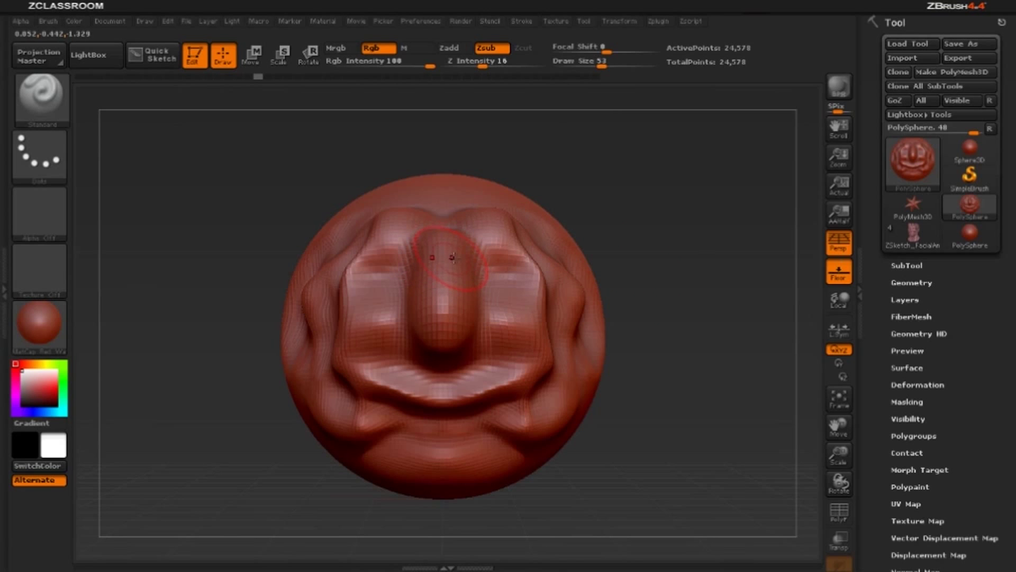
Step: Turn on Local Transformations and carve the ridges on the side of the head with Zsub
{"action": "left_click", "coordinate": [839, 299]}
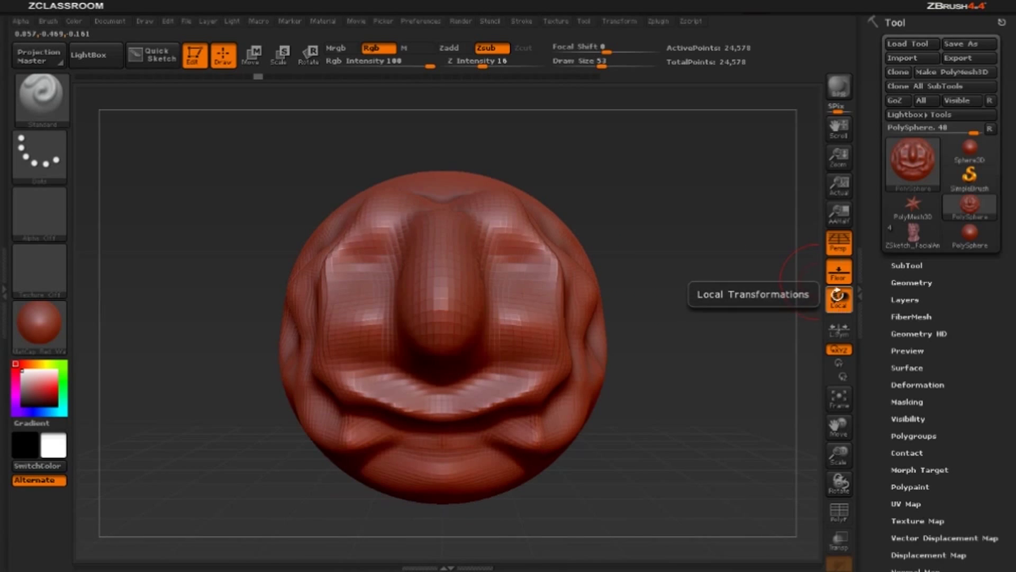
{"action": "left_click_drag", "start_coordinate": [709, 273], "coordinate": [642, 281]}
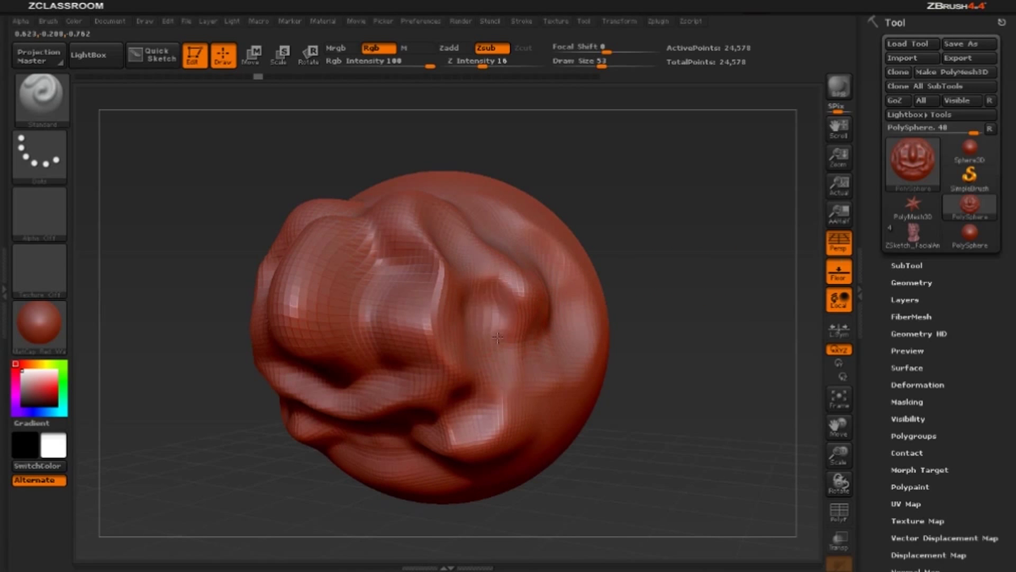
{"action": "left_click", "coordinate": [505, 316]}
{"action": "left_click", "coordinate": [497, 378]}
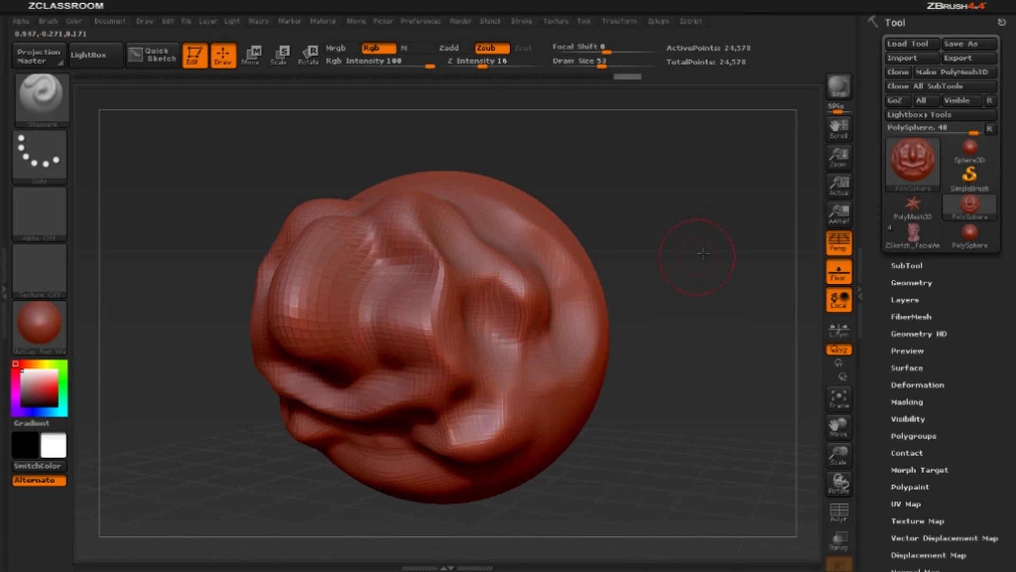
Step: Turn off Local Transformations, switch to Zadd and sculpt the hollow on the opposite side of the head
{"action": "mouse_move", "coordinate": [694, 317]}
{"action": "left_mouse_down"}
{"action": "mouse_move", "coordinate": [744, 253]}
{"action": "mouse_move", "coordinate": [644, 283]}
{"action": "mouse_move", "coordinate": [368, 314]}
{"action": "left_mouse_up"}
{"action": "left_click", "coordinate": [834, 308]}
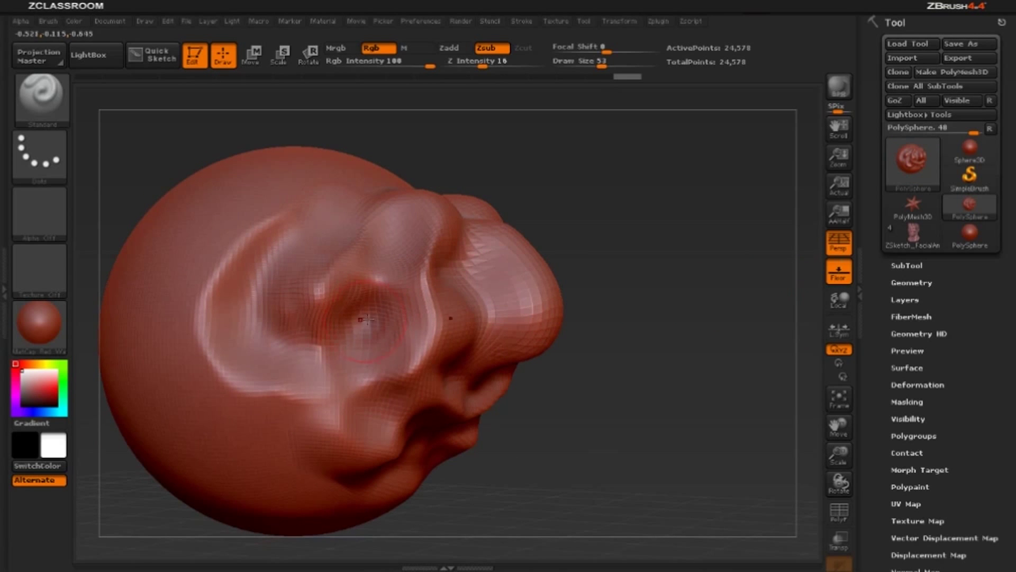
{"action": "left_click", "coordinate": [449, 48]}
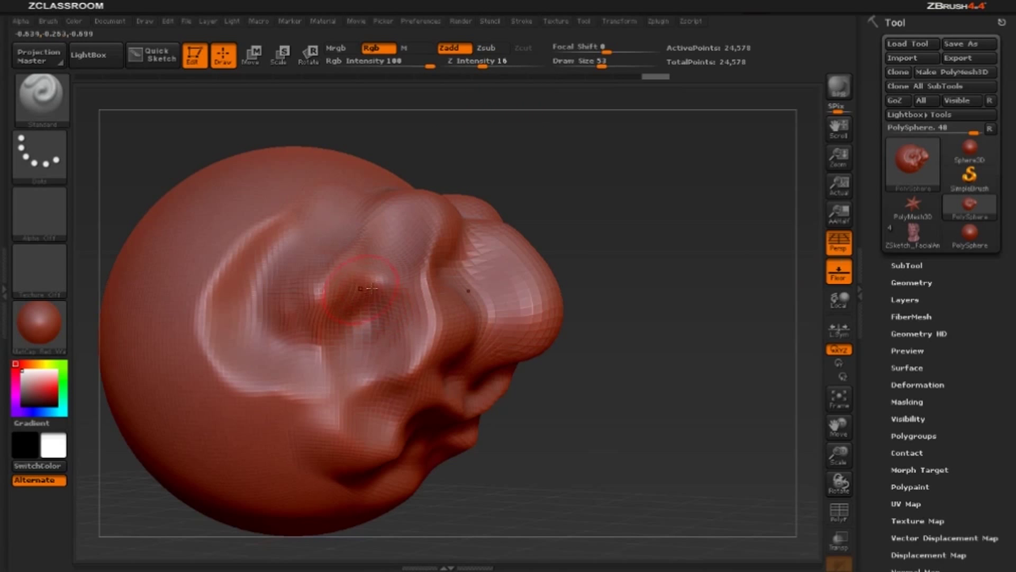
{"action": "left_click_drag", "start_coordinate": [365, 296], "coordinate": [413, 322]}
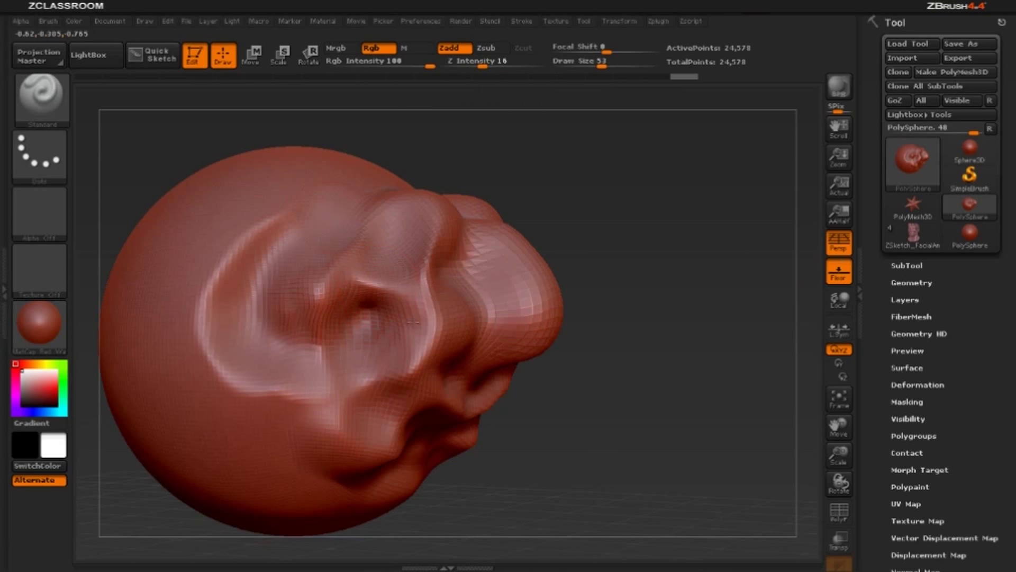
Step: Compare rotating, moving and scaling the model with Local Transformations turned on and off
{"action": "left_click", "coordinate": [839, 299]}
{"action": "mouse_move", "coordinate": [741, 313]}
{"action": "left_mouse_down"}
{"action": "mouse_move", "coordinate": [669, 335]}
{"action": "mouse_move", "coordinate": [608, 415]}
{"action": "mouse_move", "coordinate": [422, 287]}
{"action": "left_mouse_up"}
{"action": "left_click_drag", "start_coordinate": [698, 236], "coordinate": [744, 277], "text": "alt"}
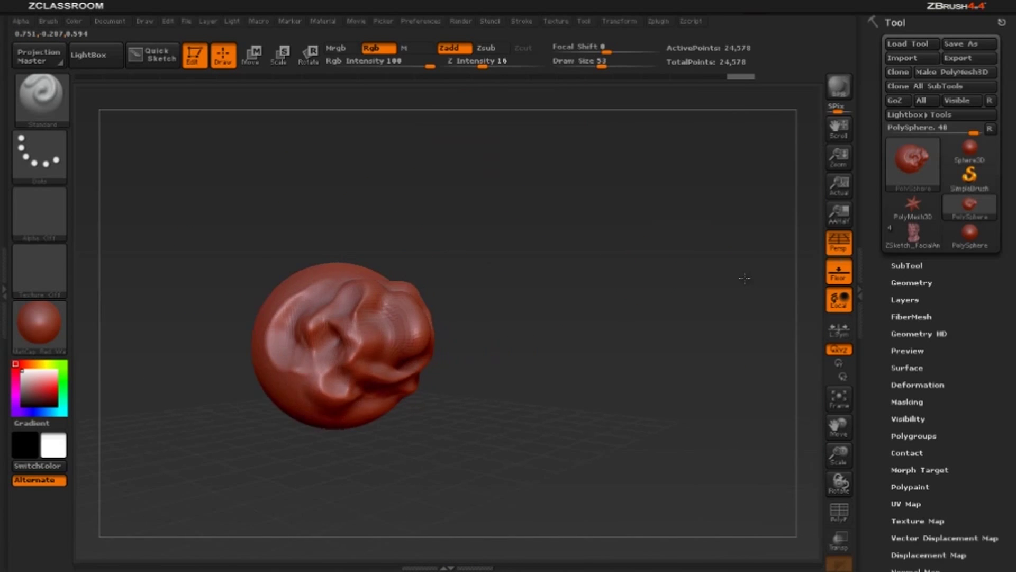
{"action": "left_click_drag", "start_coordinate": [659, 294], "coordinate": [773, 293], "text": "alt"}
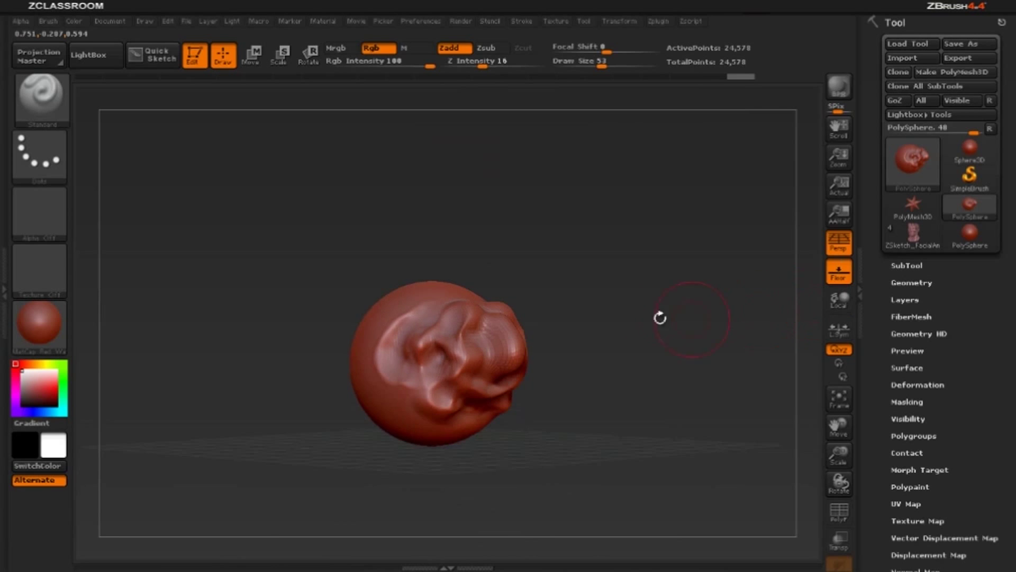
{"action": "mouse_move", "coordinate": [661, 311]}
{"action": "left_mouse_down", "text": "alt"}
{"action": "mouse_move", "coordinate": [737, 320]}
{"action": "mouse_move", "coordinate": [703, 314]}
{"action": "left_mouse_up", "text": "alt"}
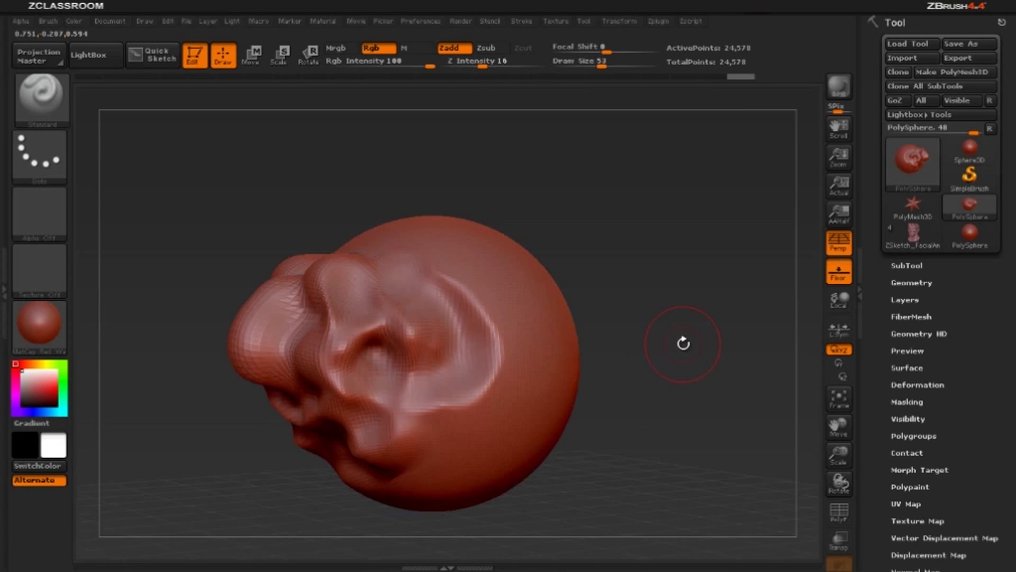
Step: Scale the model down and up, view the side of the head up close and return to the front view
{"action": "left_click_drag", "start_coordinate": [839, 455], "coordinate": [841, 400]}
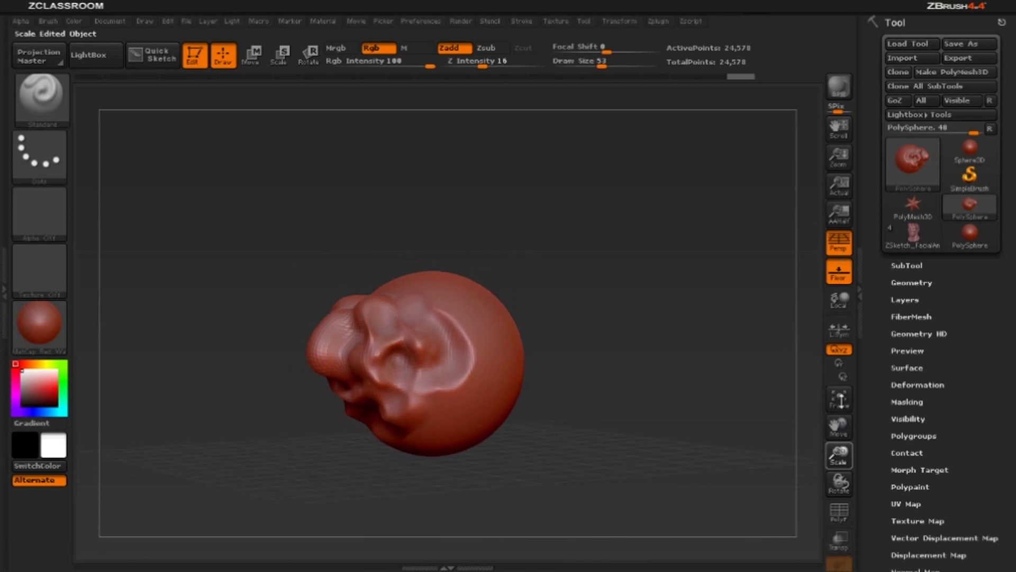
{"action": "mouse_move", "coordinate": [839, 455]}
{"action": "left_mouse_down"}
{"action": "mouse_move", "coordinate": [840, 479]}
{"action": "mouse_move", "coordinate": [709, 381]}
{"action": "mouse_move", "coordinate": [688, 328]}
{"action": "mouse_move", "coordinate": [691, 418]}
{"action": "mouse_move", "coordinate": [684, 302]}
{"action": "mouse_move", "coordinate": [680, 333]}
{"action": "mouse_move", "coordinate": [662, 225]}
{"action": "mouse_move", "coordinate": [712, 380]}
{"action": "mouse_move", "coordinate": [609, 412]}
{"action": "mouse_move", "coordinate": [673, 288]}
{"action": "mouse_move", "coordinate": [705, 419]}
{"action": "mouse_move", "coordinate": [726, 302]}
{"action": "mouse_move", "coordinate": [687, 311]}
{"action": "mouse_move", "coordinate": [696, 264]}
{"action": "mouse_move", "coordinate": [665, 374]}
{"action": "mouse_move", "coordinate": [665, 329]}
{"action": "mouse_move", "coordinate": [726, 328]}
{"action": "mouse_move", "coordinate": [693, 231]}
{"action": "mouse_move", "coordinate": [701, 390]}
{"action": "mouse_move", "coordinate": [736, 354]}
{"action": "mouse_move", "coordinate": [744, 326]}
{"action": "mouse_move", "coordinate": [680, 322]}
{"action": "left_mouse_up"}
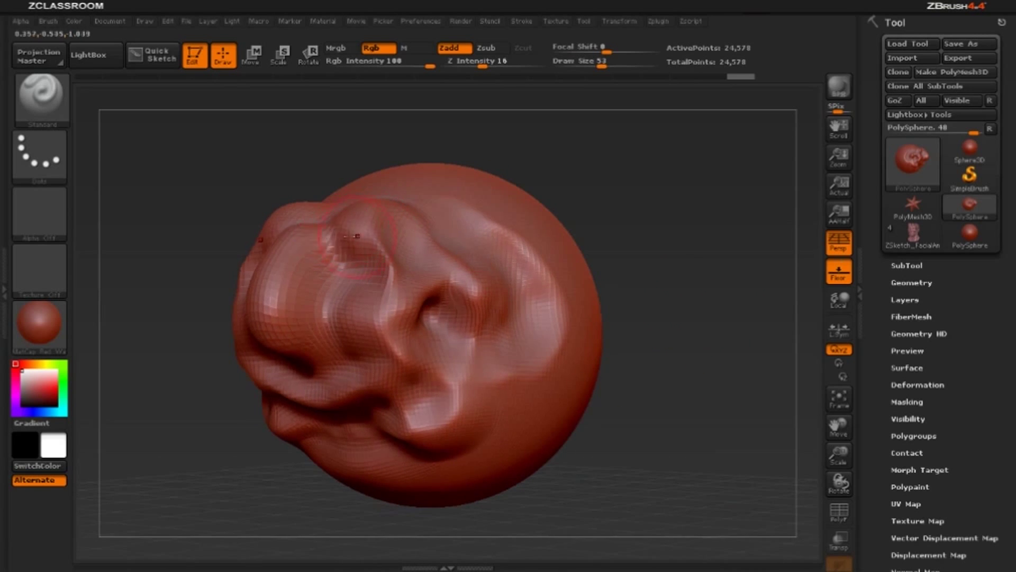
{"action": "left_click_drag", "start_coordinate": [696, 195], "coordinate": [736, 262]}
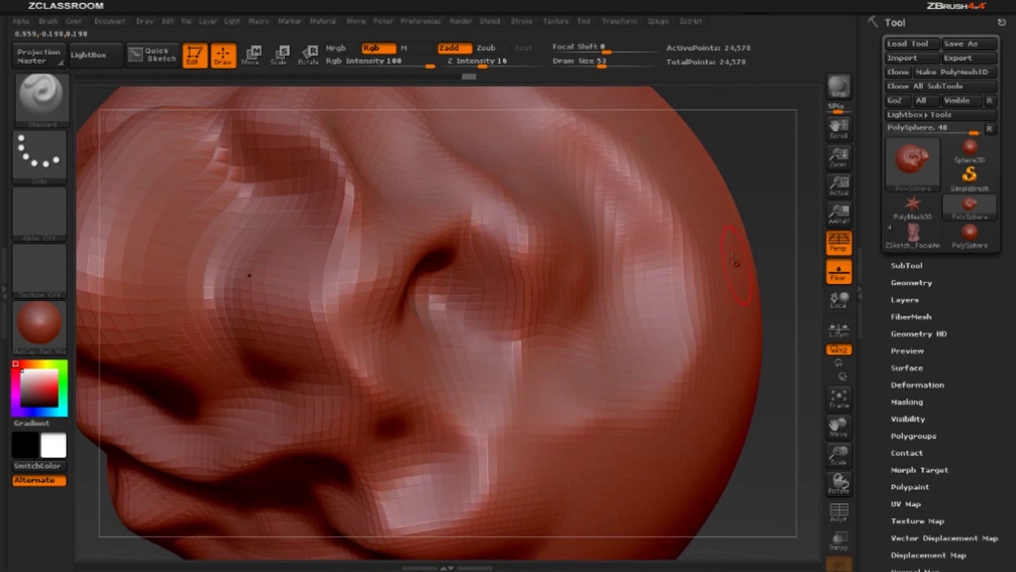
{"action": "left_click_drag", "start_coordinate": [788, 164], "coordinate": [773, 285]}
{"action": "left_click_drag", "start_coordinate": [778, 326], "coordinate": [699, 321], "text": "alt"}
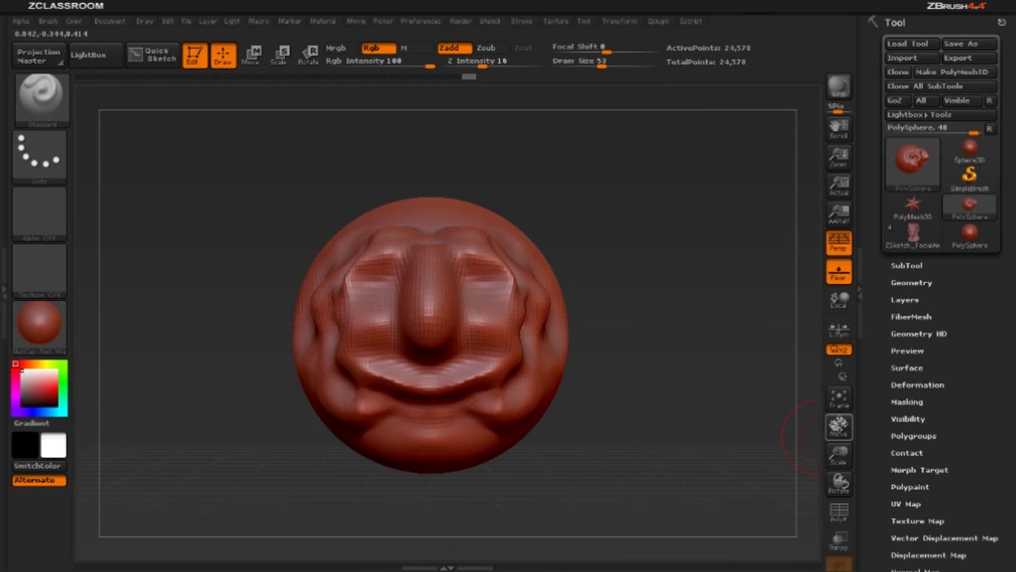
Step: Move the model around the canvas in several directions and turn it slightly to one side
{"action": "left_click_drag", "start_coordinate": [839, 427], "coordinate": [754, 379]}
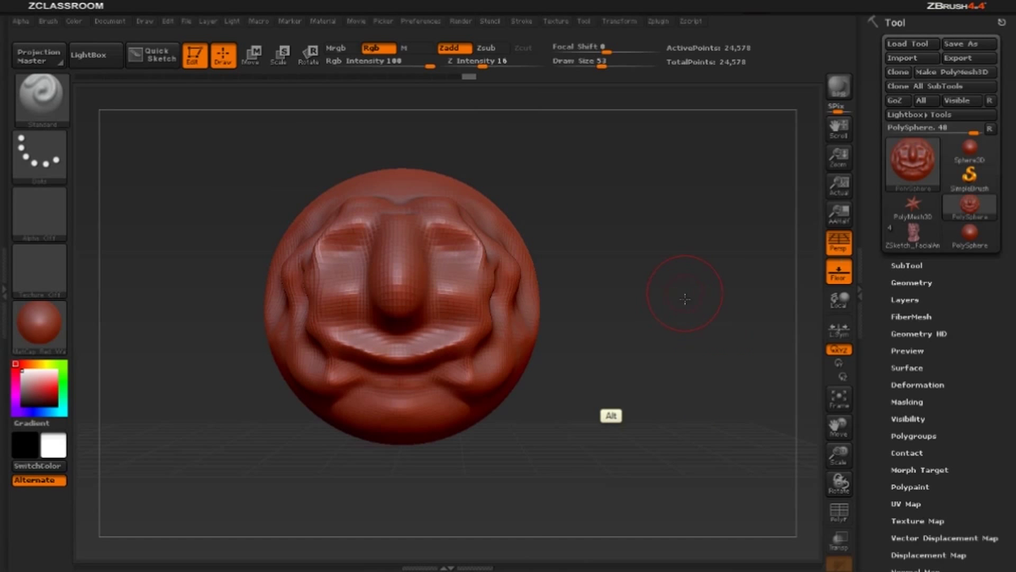
{"action": "left_click_drag", "start_coordinate": [685, 300], "coordinate": [717, 314], "text": "alt"}
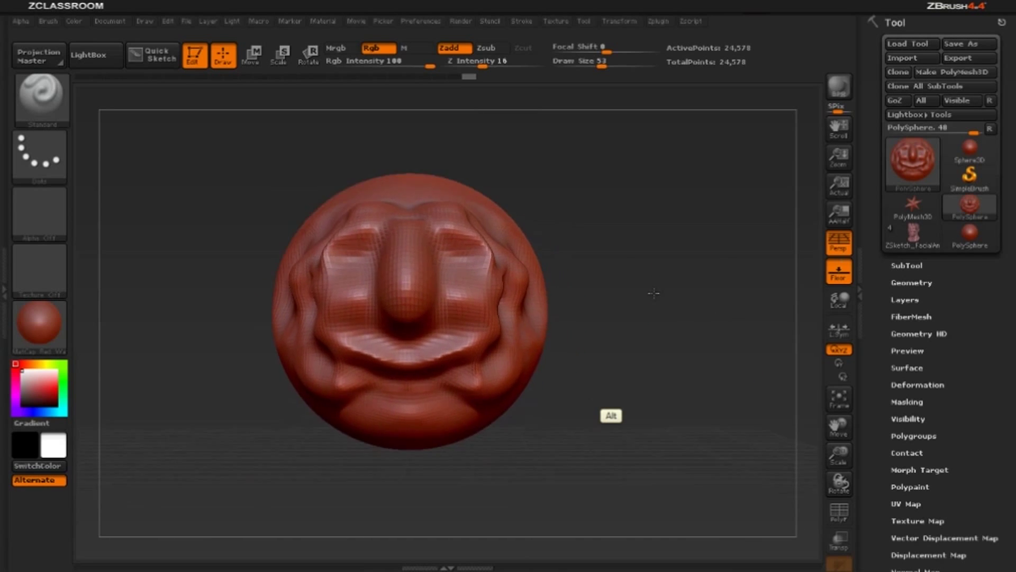
{"action": "left_click_drag", "start_coordinate": [654, 293], "coordinate": [577, 296], "text": "alt"}
{"action": "left_click_drag", "start_coordinate": [691, 308], "coordinate": [712, 279], "text": "alt"}
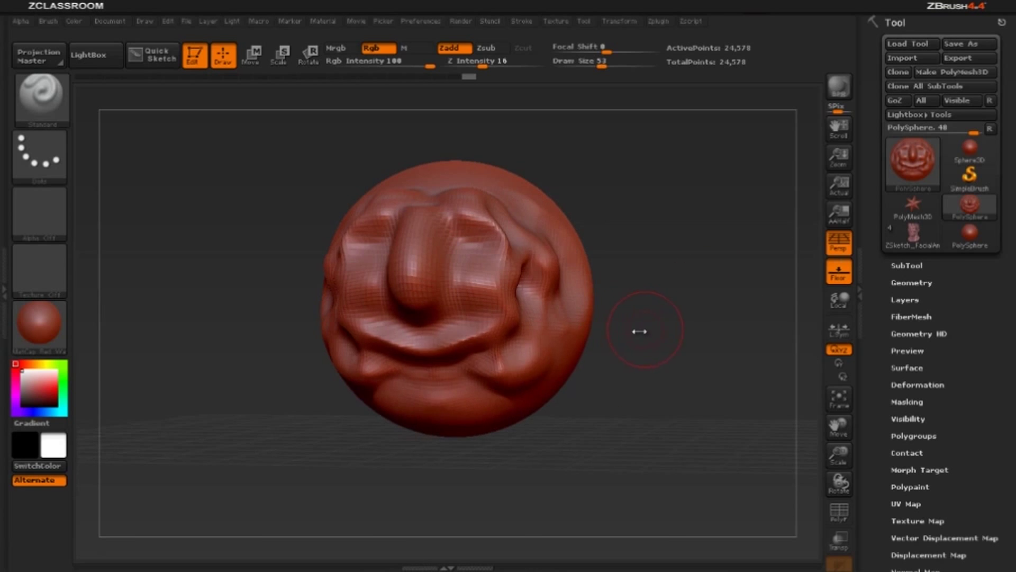
Step: Choose the Move sculpting brush and set its Draw Size to 125
{"action": "key", "text": "space"}
{"action": "left_click", "coordinate": [583, 370]}
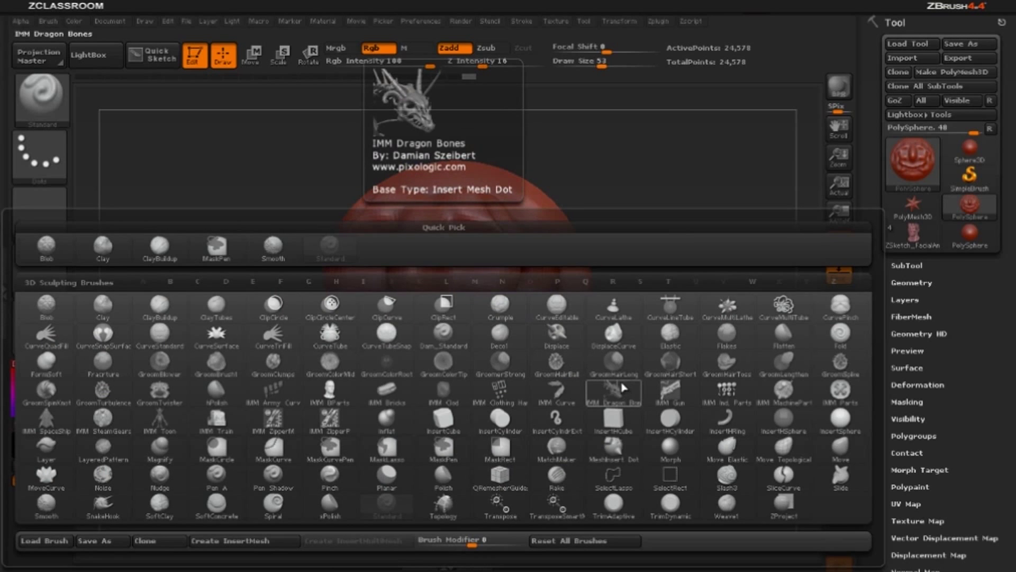
{"action": "key", "text": "m"}
{"action": "key", "text": "v"}
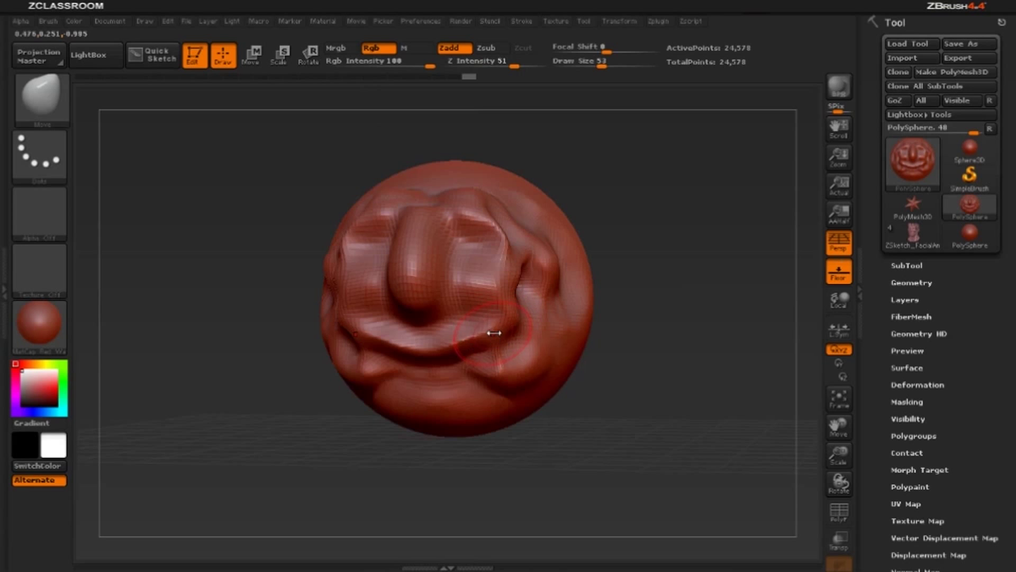
{"action": "key", "text": "space"}
{"action": "mouse_move", "coordinate": [494, 332]}
{"action": "left_mouse_down"}
{"action": "mouse_move", "coordinate": [669, 227]}
{"action": "mouse_move", "coordinate": [538, 329]}
{"action": "left_mouse_up"}
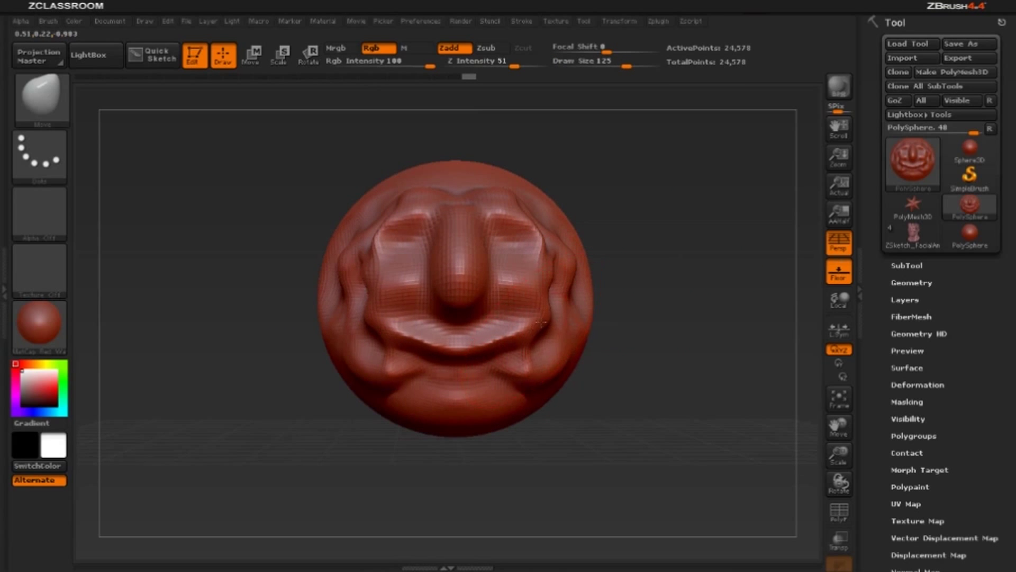
Step: Set the Draw Size to 76 and reshape the mouth and brow symmetrically with the Move brush
{"action": "key", "text": "space"}
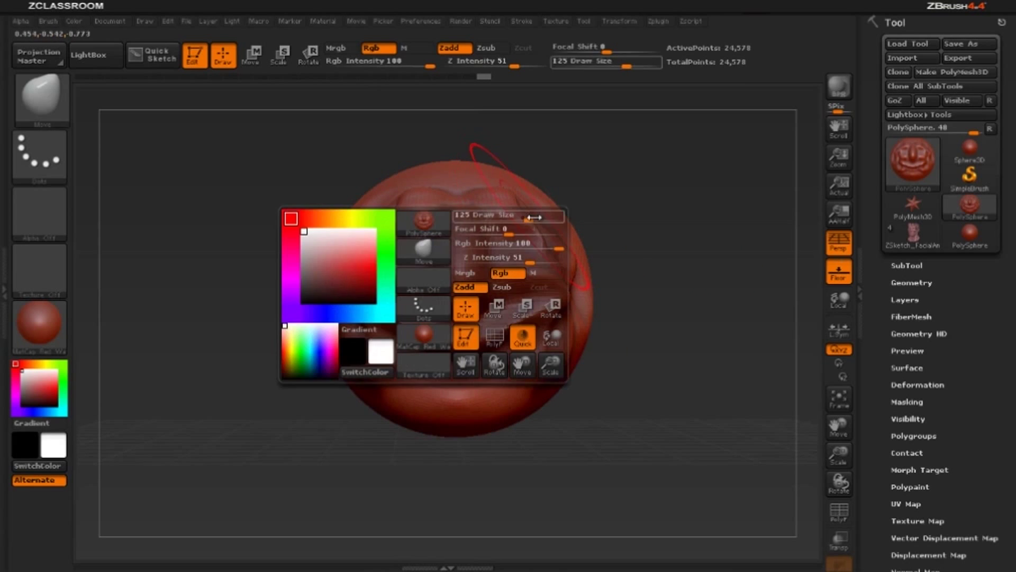
{"action": "left_click_drag", "start_coordinate": [503, 216], "coordinate": [479, 216]}
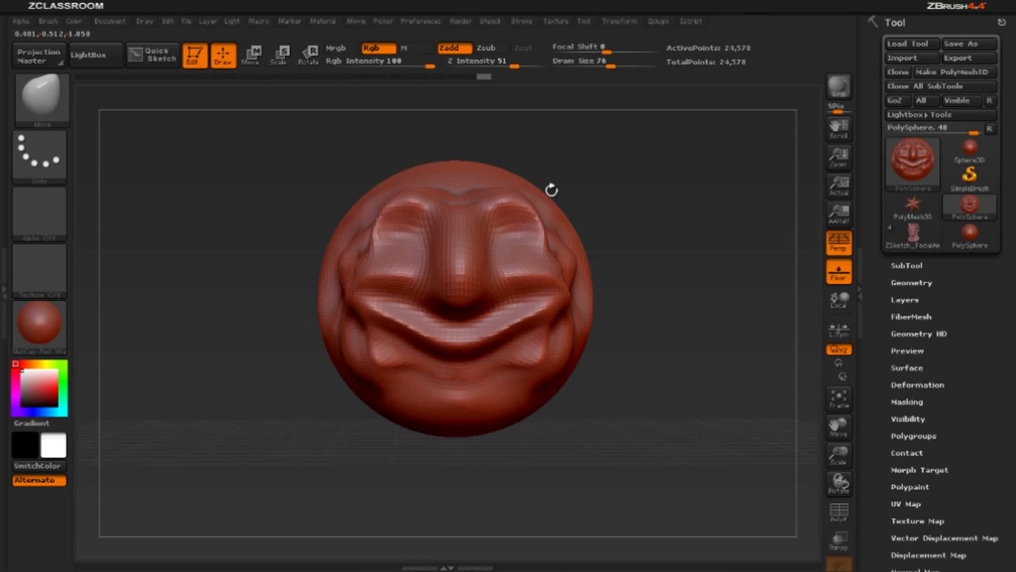
{"action": "mouse_move", "coordinate": [551, 189]}
{"action": "left_mouse_down"}
{"action": "mouse_move", "coordinate": [577, 207]}
{"action": "mouse_move", "coordinate": [626, 195]}
{"action": "mouse_move", "coordinate": [635, 223]}
{"action": "mouse_move", "coordinate": [615, 249]}
{"action": "left_mouse_up"}
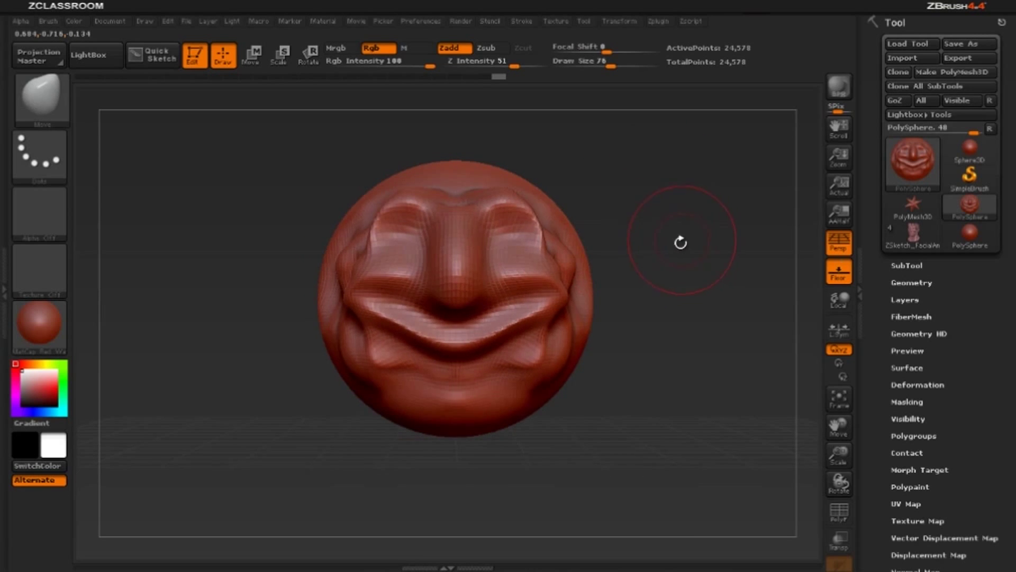
{"action": "mouse_move", "coordinate": [698, 285]}
{"action": "left_mouse_down"}
{"action": "mouse_move", "coordinate": [692, 236]}
{"action": "mouse_move", "coordinate": [682, 278]}
{"action": "mouse_move", "coordinate": [686, 261]}
{"action": "left_mouse_up"}
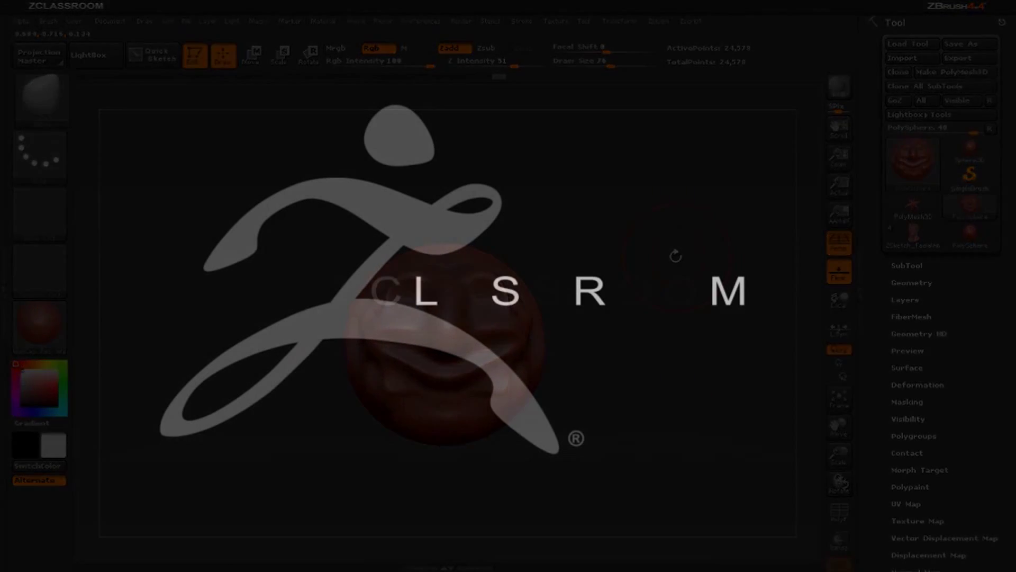